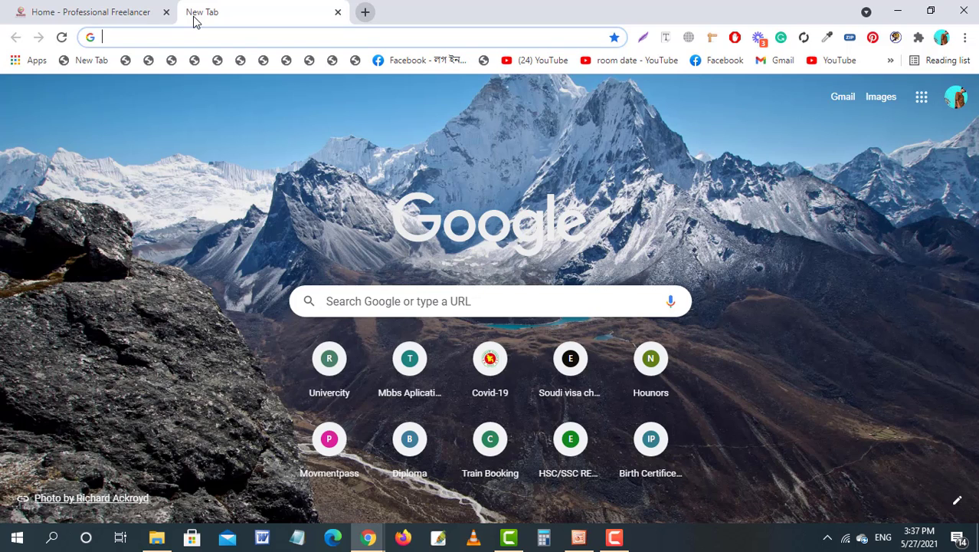
pyautogui.write('bkg')
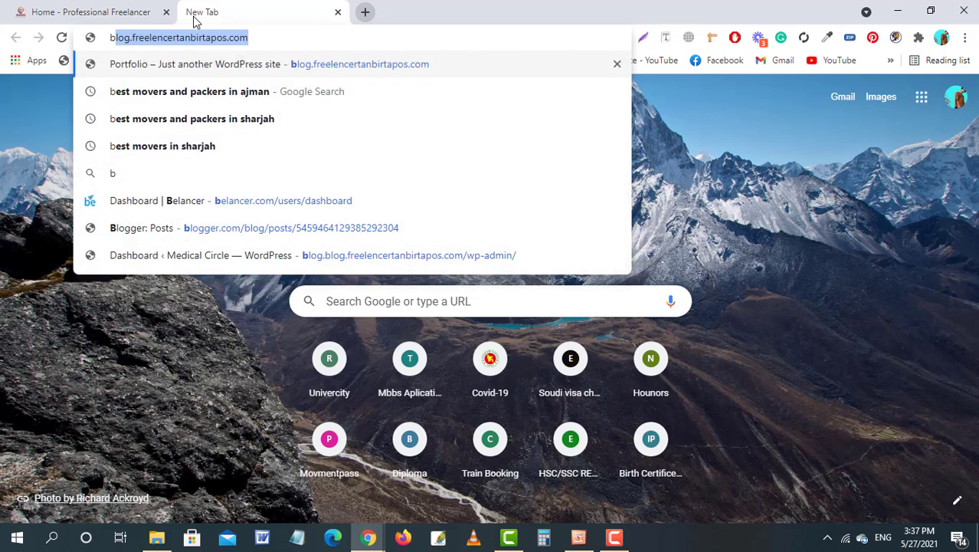
pyautogui.press('BackSpace')
pyautogui.press('BackSpace')
pyautogui.press('BackSpace')
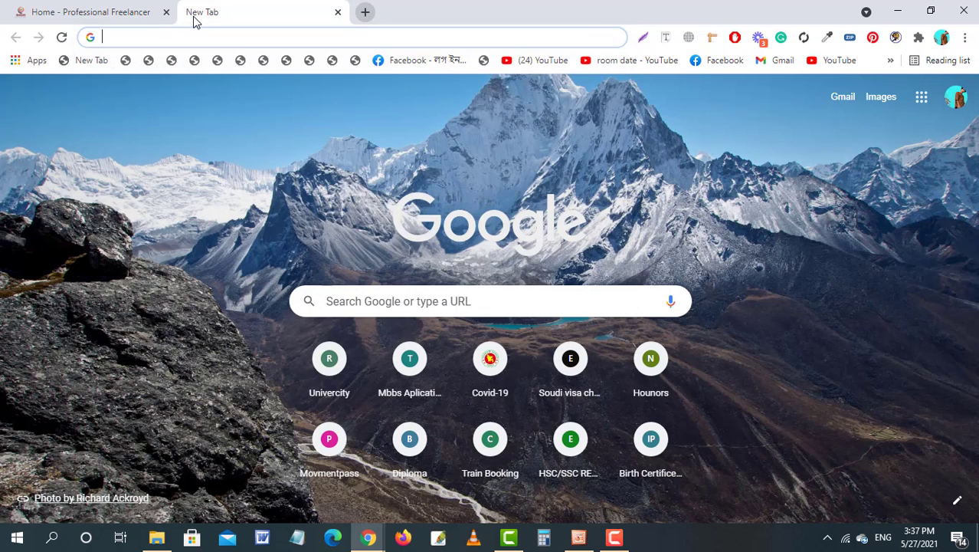
pyautogui.write('blog.')
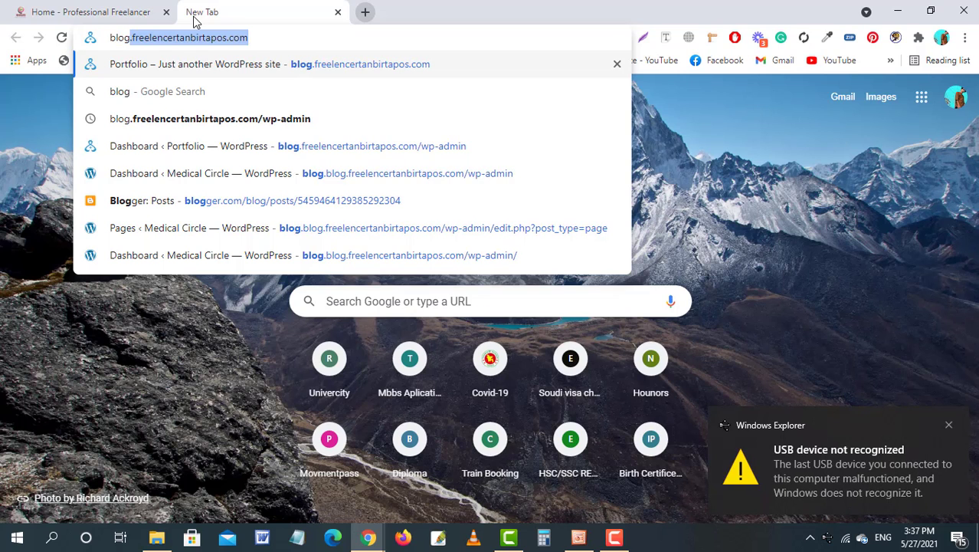
pyautogui.press('Return')
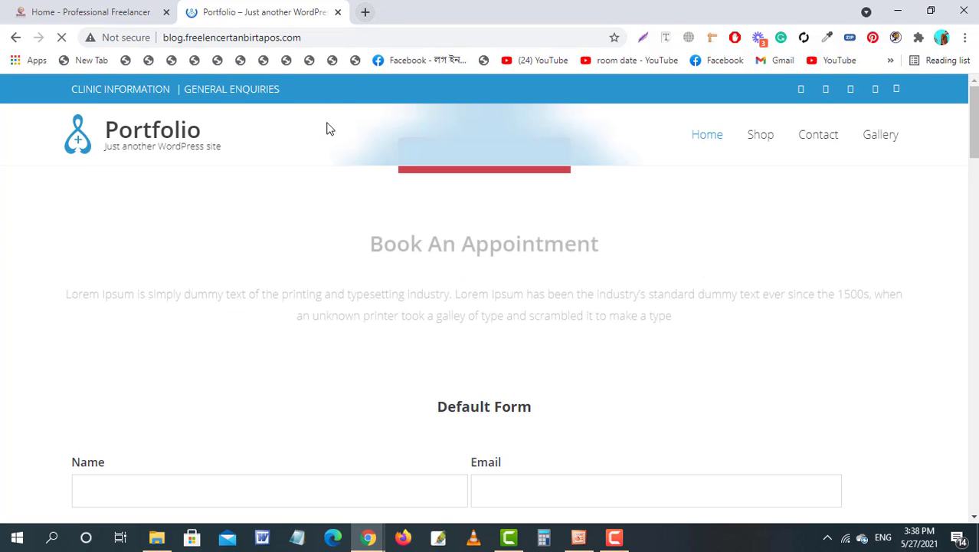
pyautogui.click(337, 13)
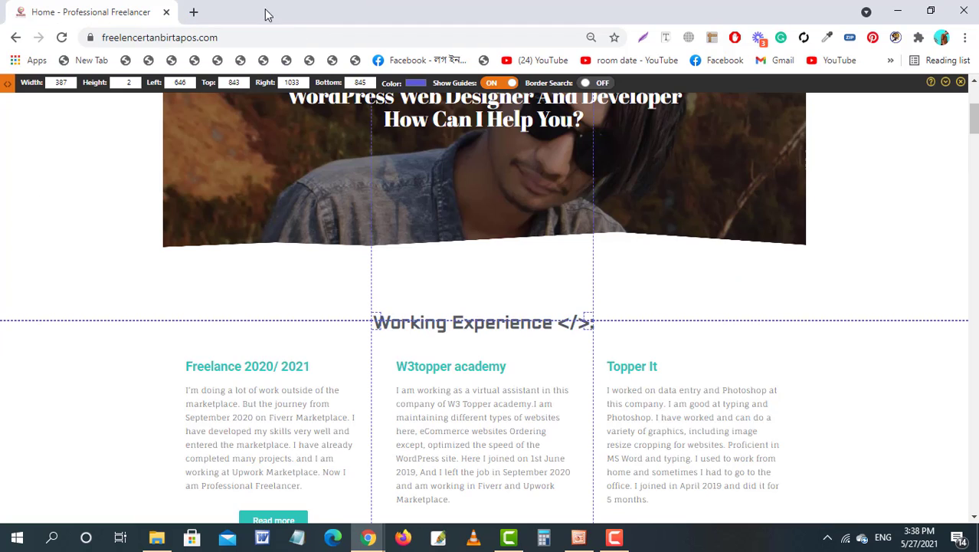
# Open the Medical Circle WordPress admin at blog.blog.freelencertanbirtapos.com/wp-admin in a new browser tab.
pyautogui.click(194, 13)
pyautogui.write('blog.')
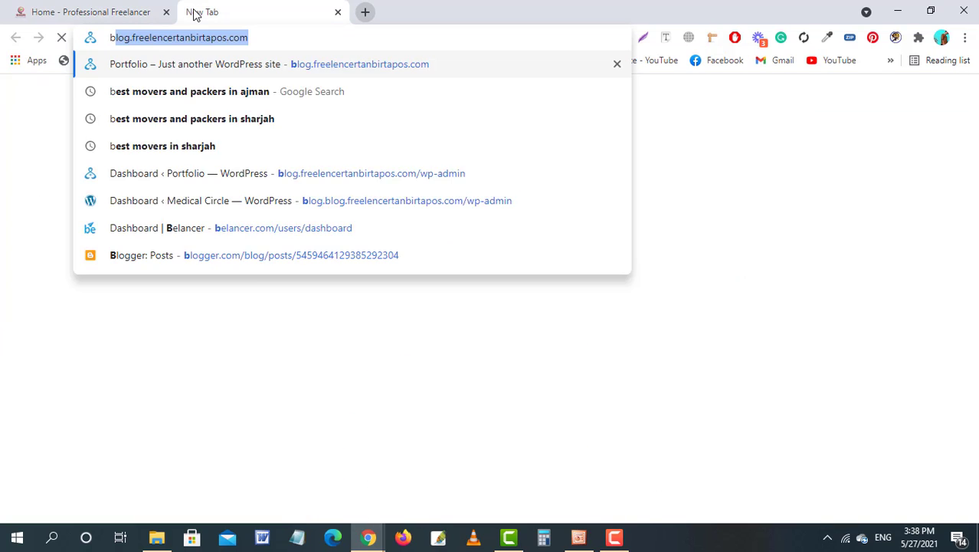
pyautogui.write('blog')
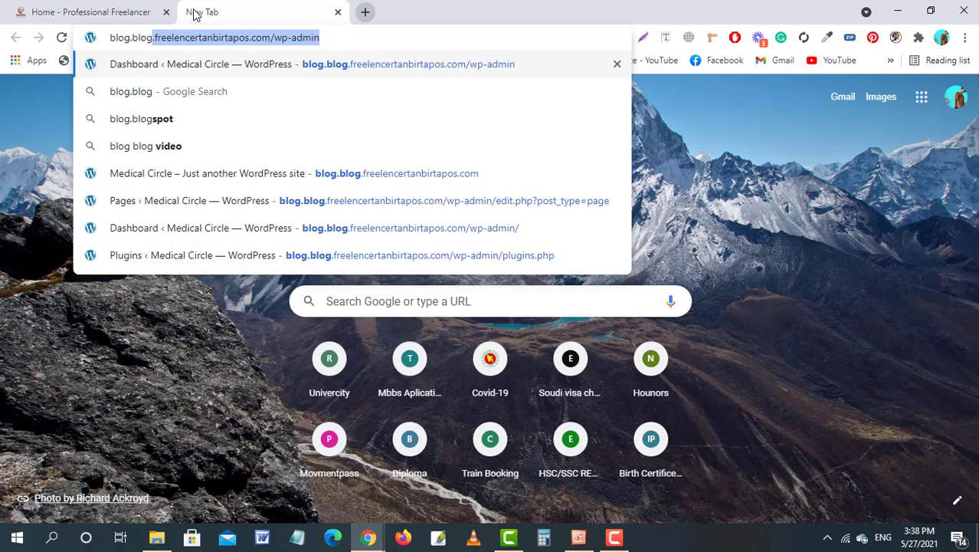
pyautogui.press('Return')
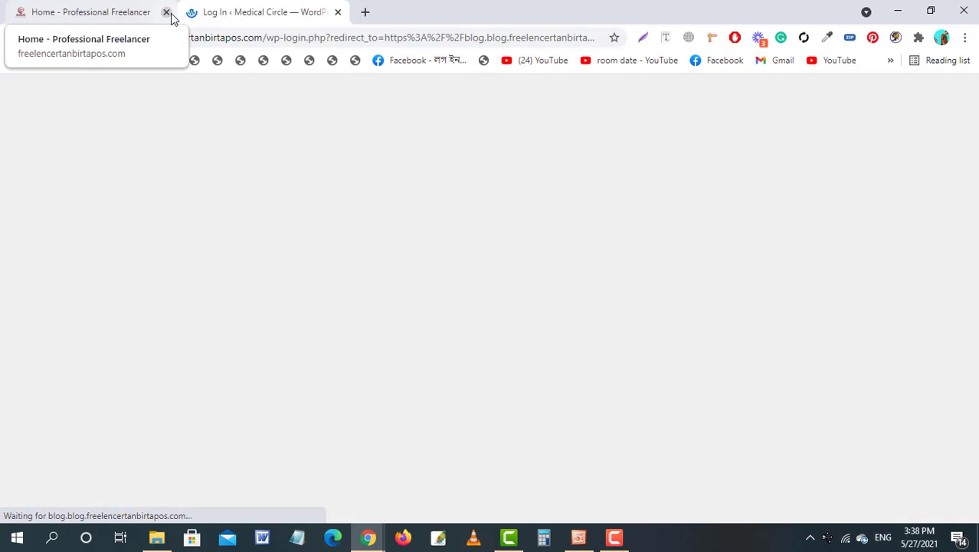
# Close the page ruler overlay on the Professional Freelancer home page and return to the Medical Circle login page.
pyautogui.click(136, 13)
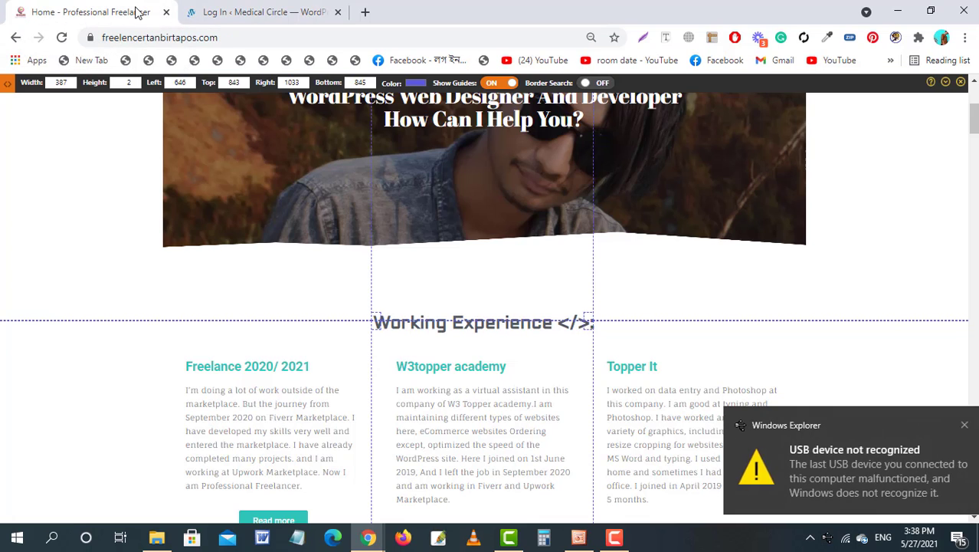
pyautogui.click(223, 169)
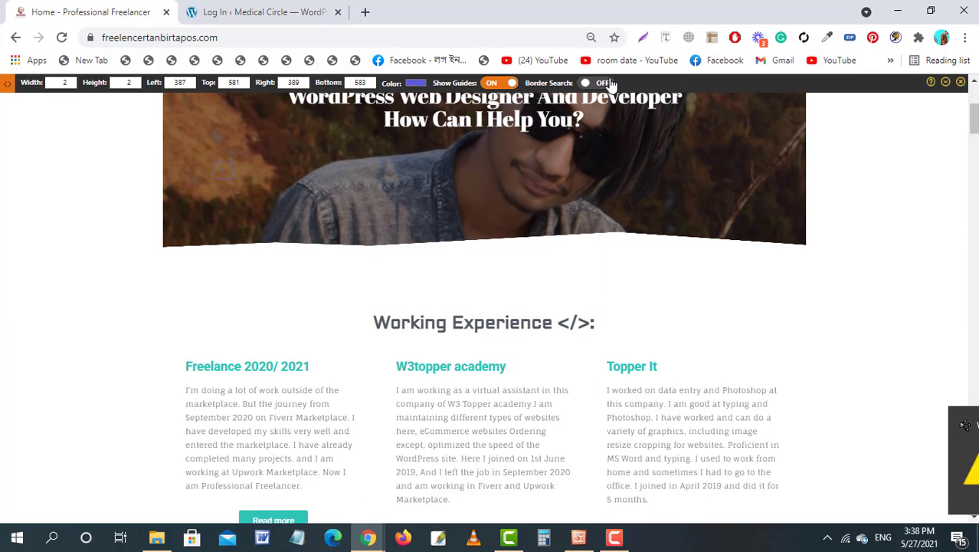
pyautogui.click(961, 82)
pyautogui.click(318, 8)
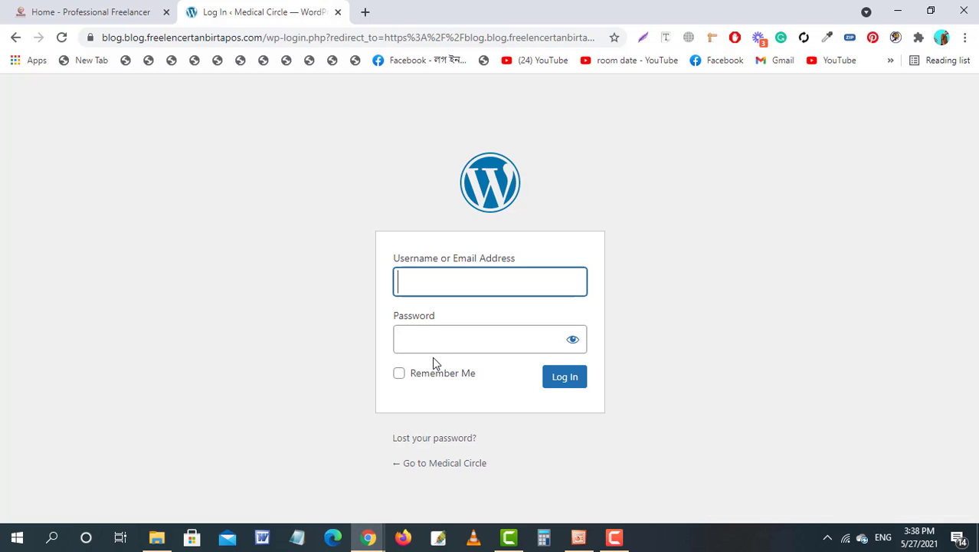
# Try to log in to Medical Circle with the saved Portfolio username and its stored account password.
pyautogui.click(415, 283)
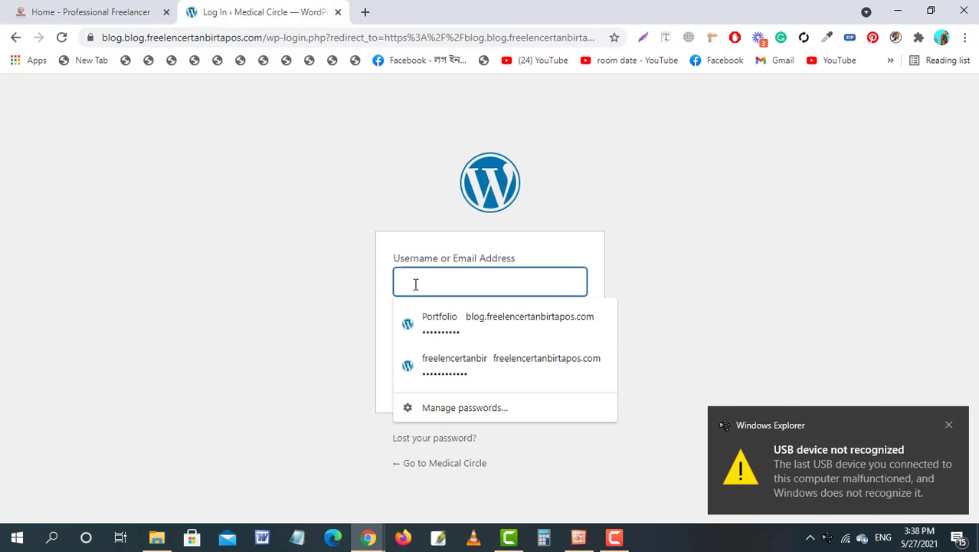
pyautogui.click(434, 328)
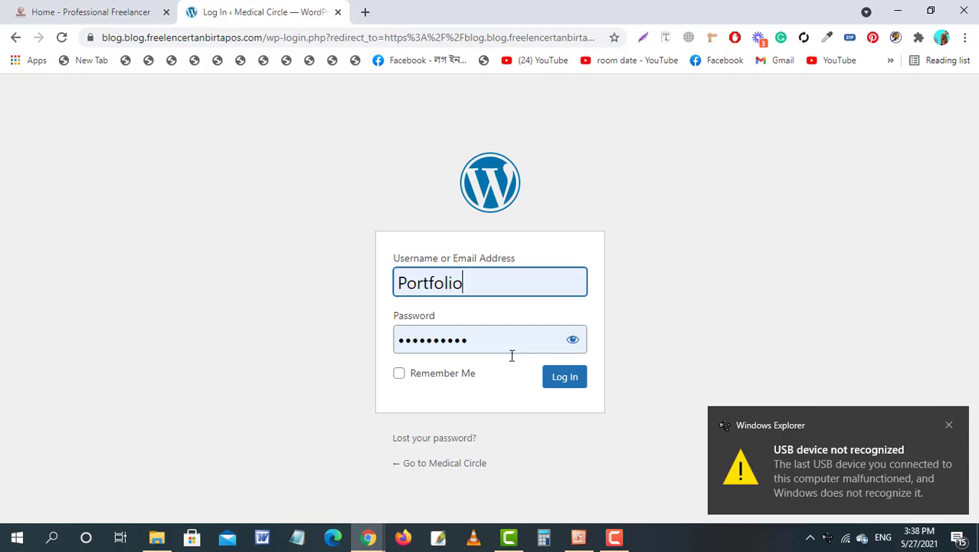
pyautogui.click(574, 392)
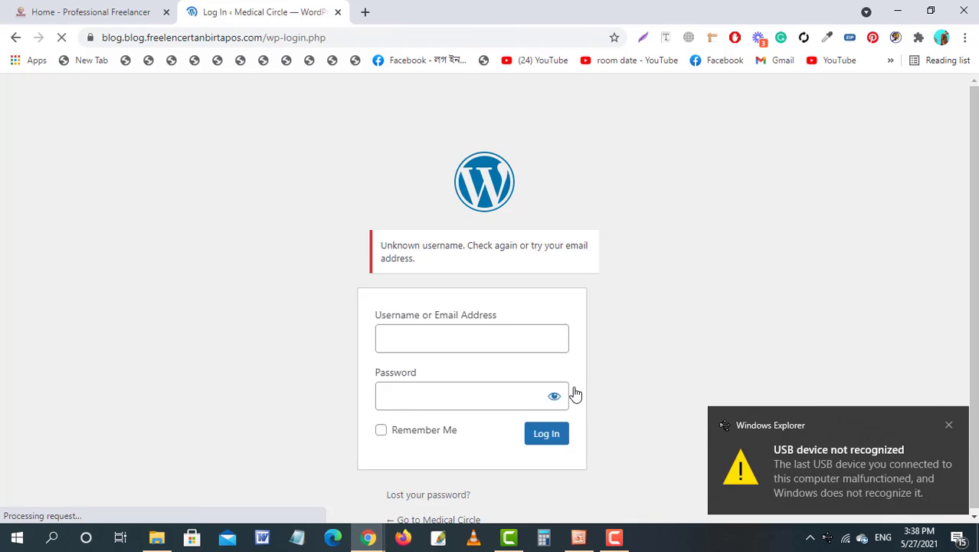
# Enter admin as the username in the Medical Circle login form.
pyautogui.click(514, 344)
pyautogui.write('a')
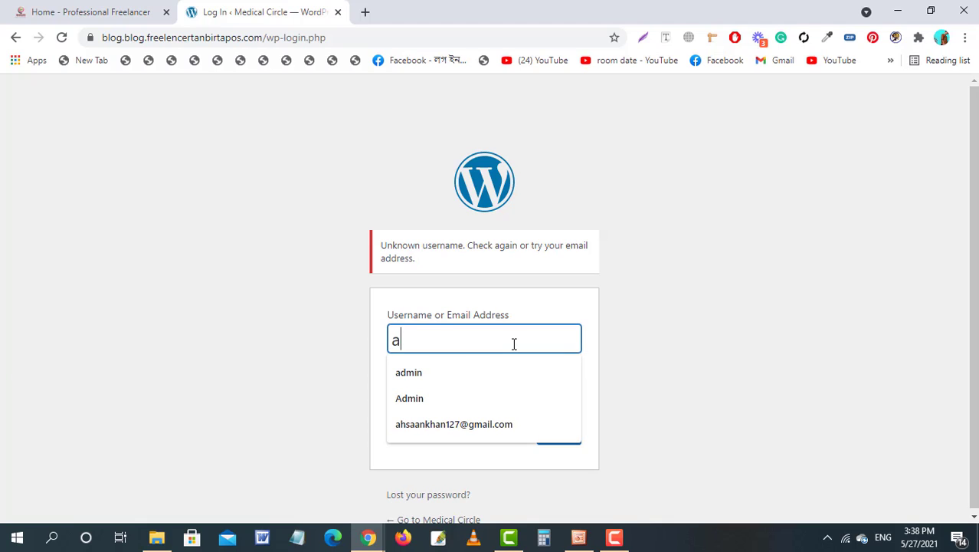
pyautogui.write('dmin')
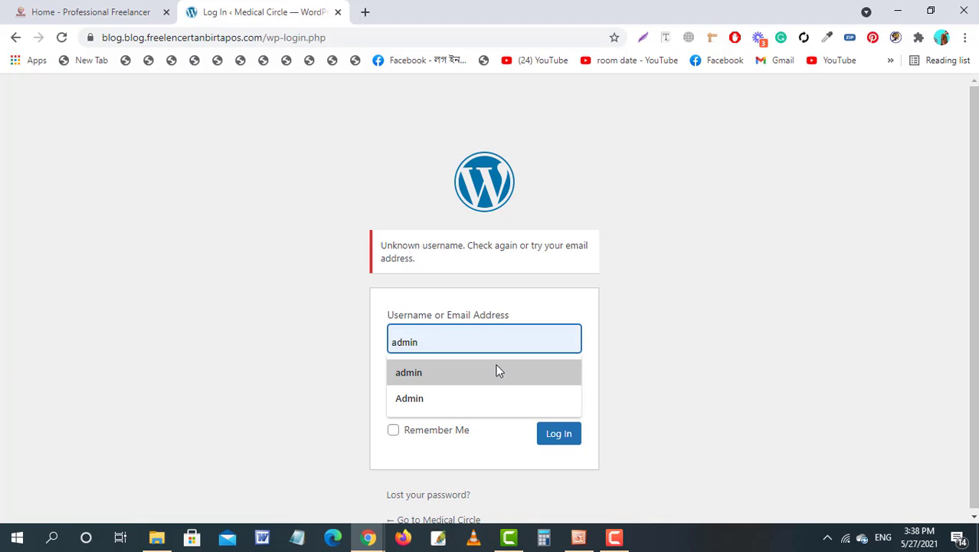
pyautogui.click(497, 372)
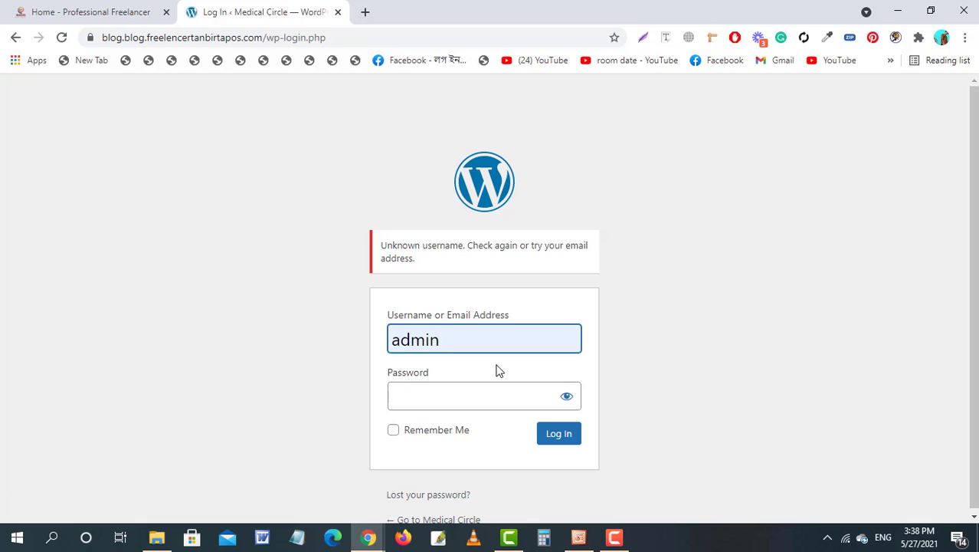
# Enter the account password and log in to the Medical Circle dashboard with Remember Me enabled.
pyautogui.click(491, 386)
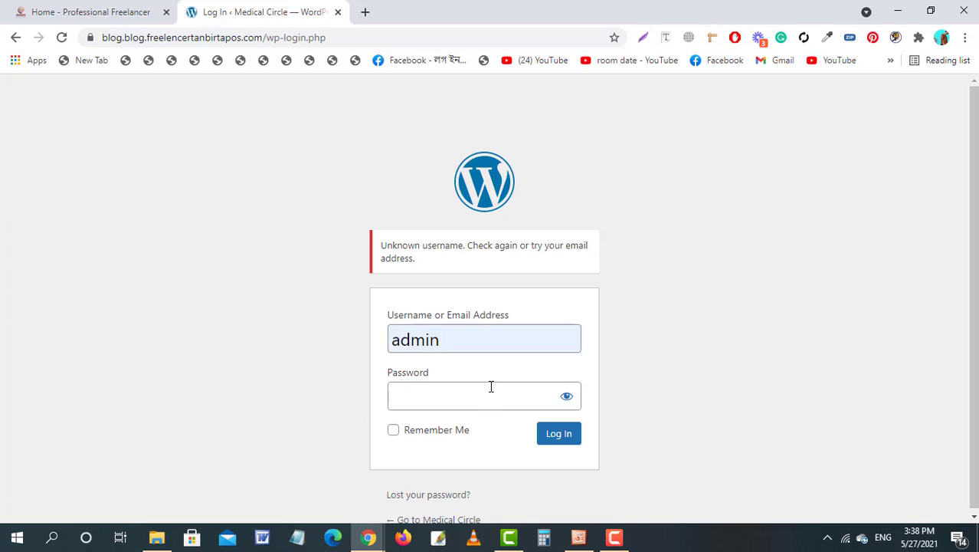
pyautogui.click(490, 387)
pyautogui.write('••')
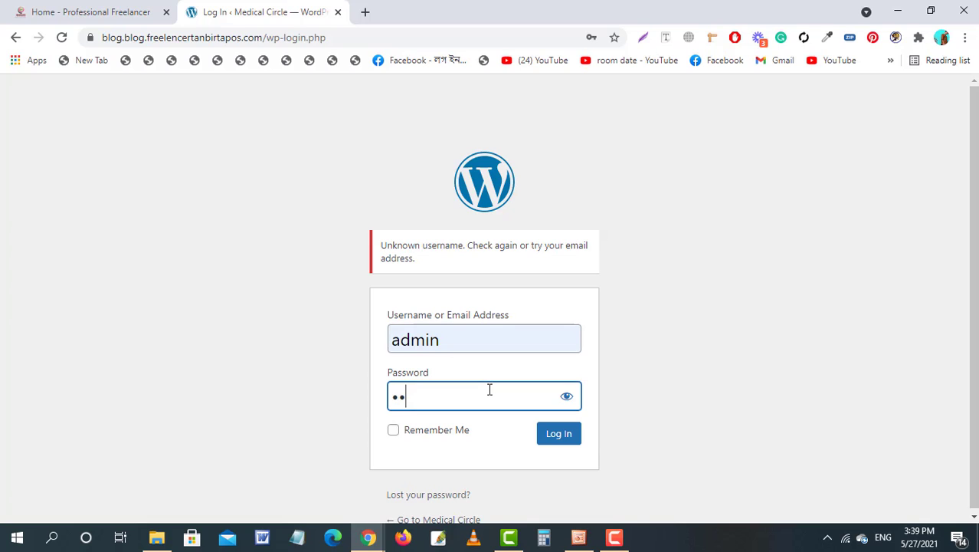
pyautogui.write('••')
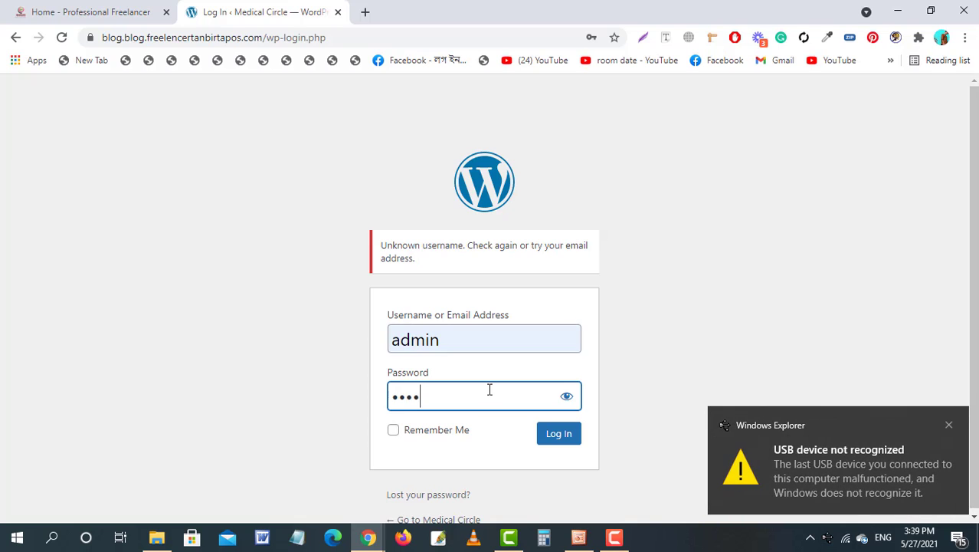
pyautogui.write('••')
pyautogui.click(399, 435)
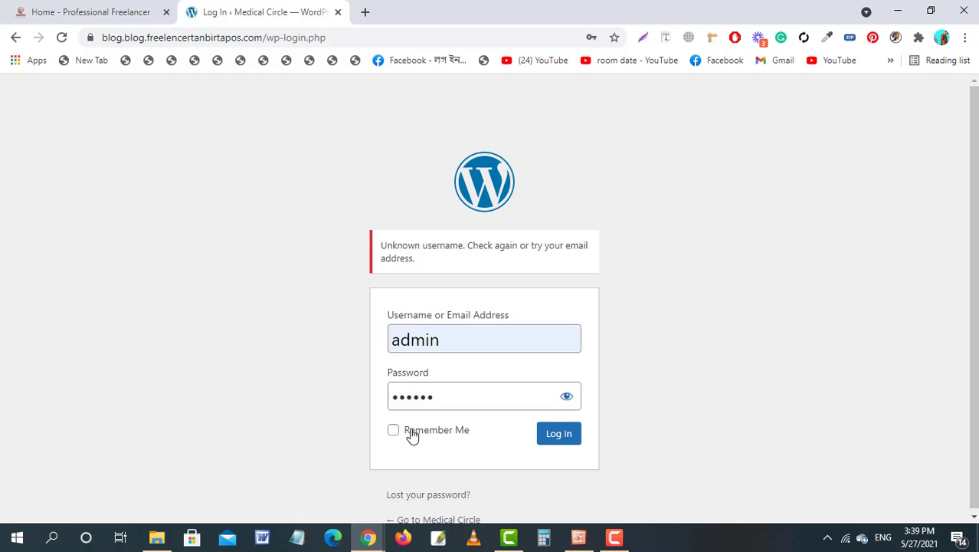
pyautogui.click(412, 435)
pyautogui.click(566, 439)
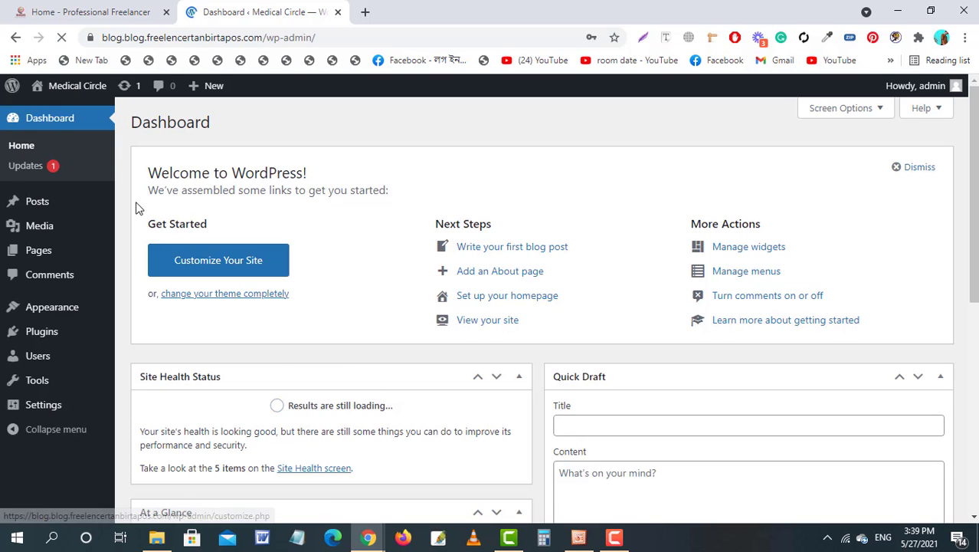
# Open the live Medical Circle site in a new tab and save the admin login's password in the browser.
pyautogui.moveTo(61, 86)
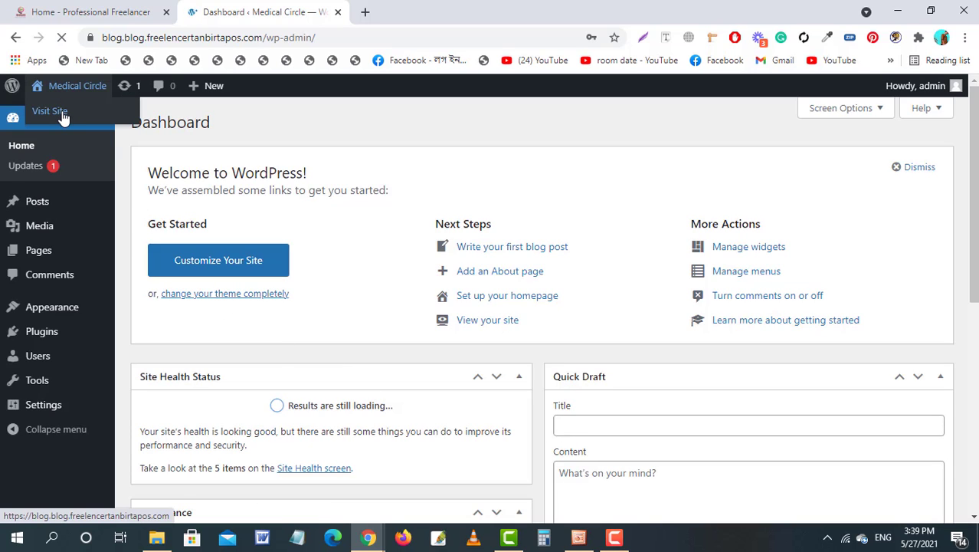
pyautogui.rightClick(63, 114)
pyautogui.click(81, 123)
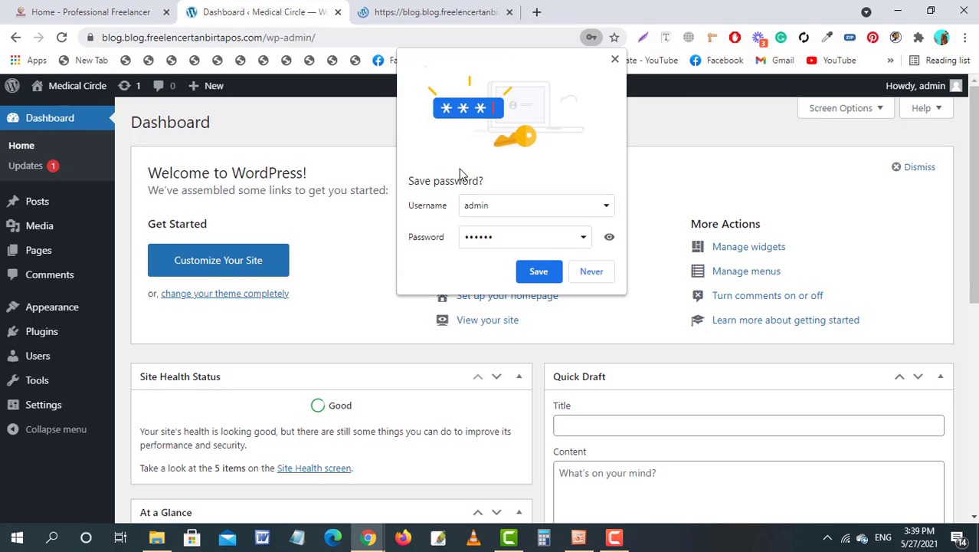
pyautogui.click(538, 270)
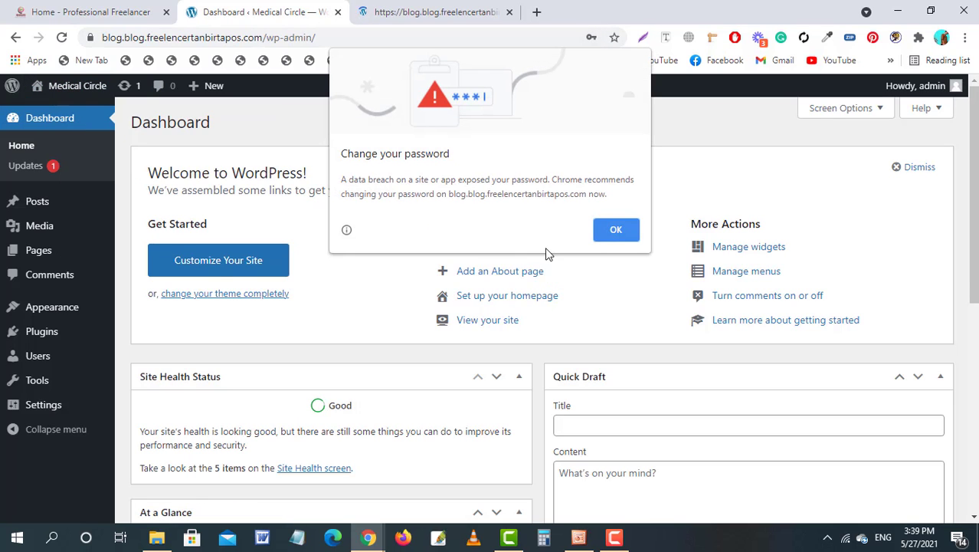
pyautogui.click(612, 232)
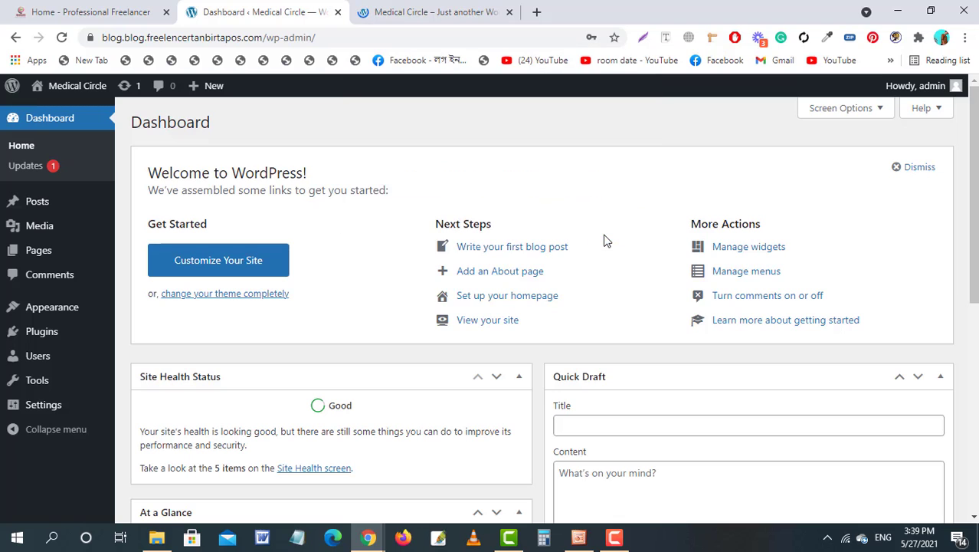
# Look over the first post on the live site, and open the list of all posts in the dashboard.
pyautogui.click(415, 8)
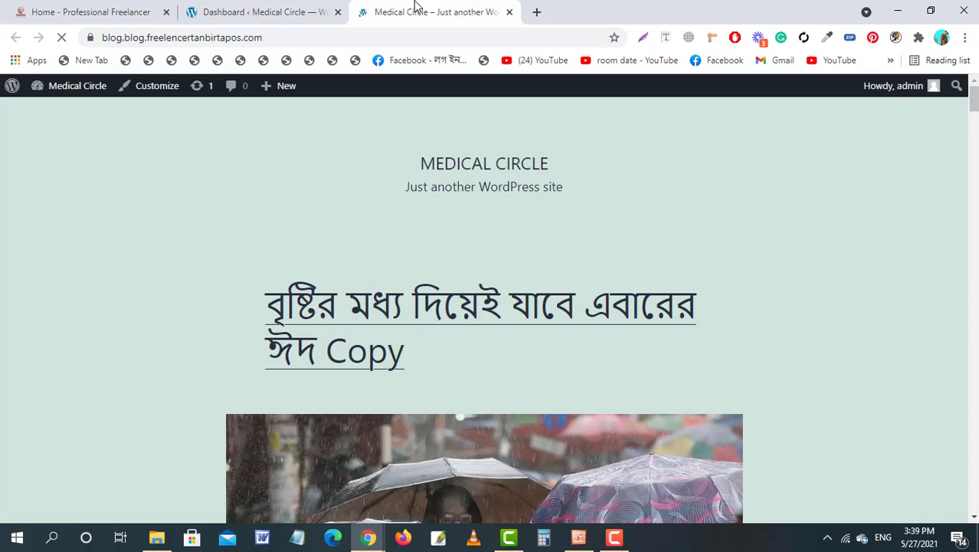
pyautogui.scroll(-3, 352, 291)
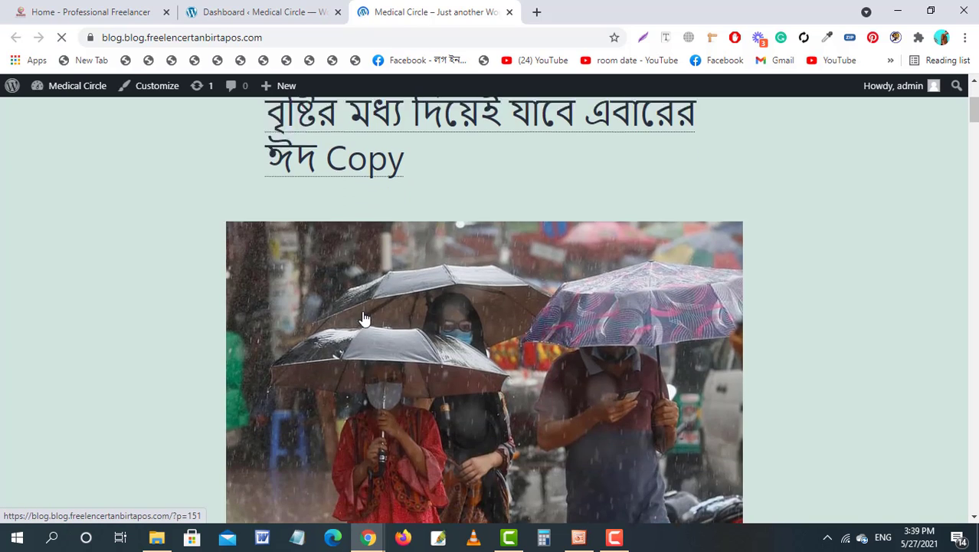
pyautogui.click(261, 12)
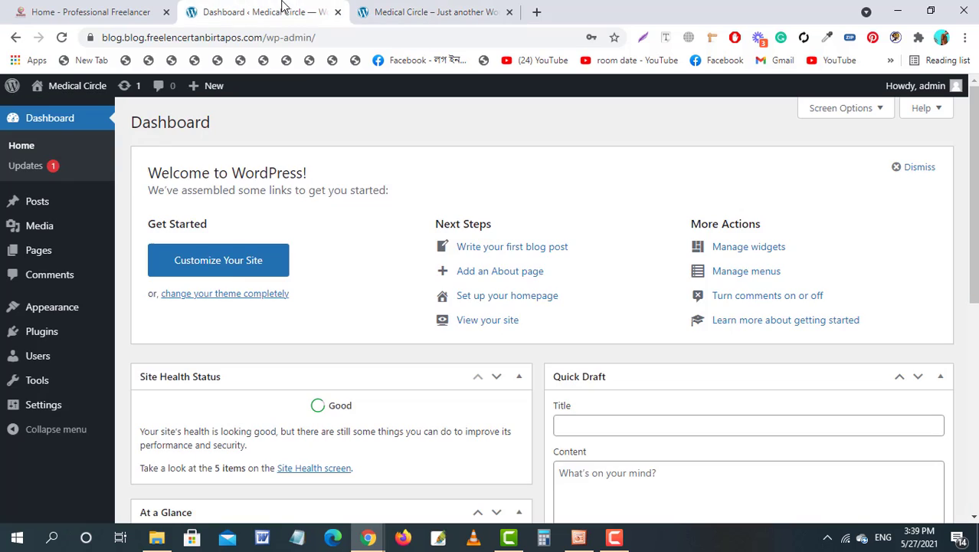
pyautogui.moveTo(27, 327)
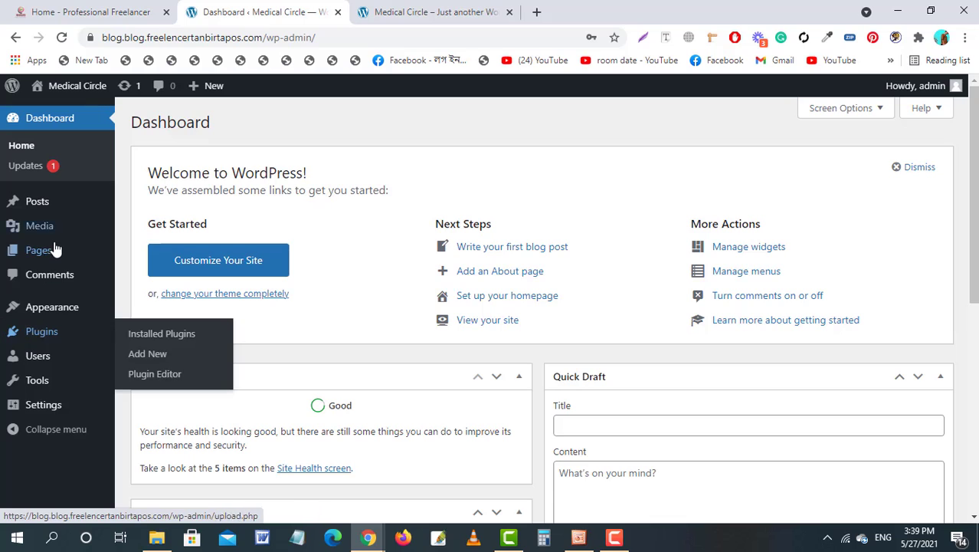
pyautogui.moveTo(50, 209)
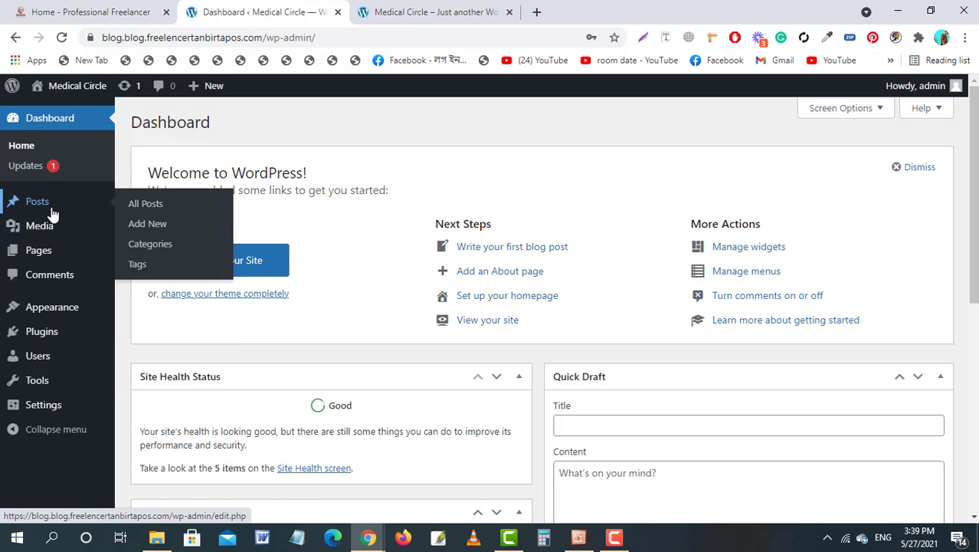
pyautogui.click(136, 205)
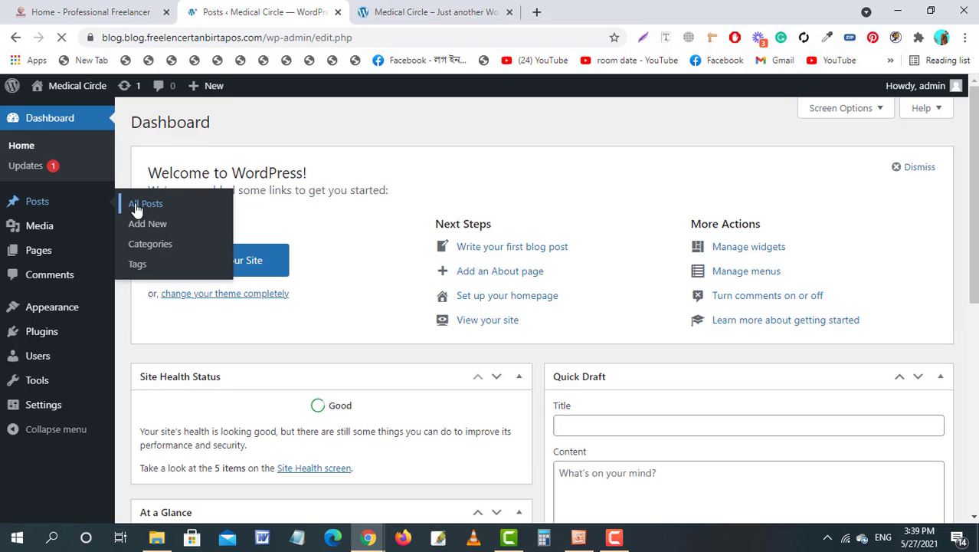
# Examine the published posts on the live Medical Circle front page.
pyautogui.click(437, 12)
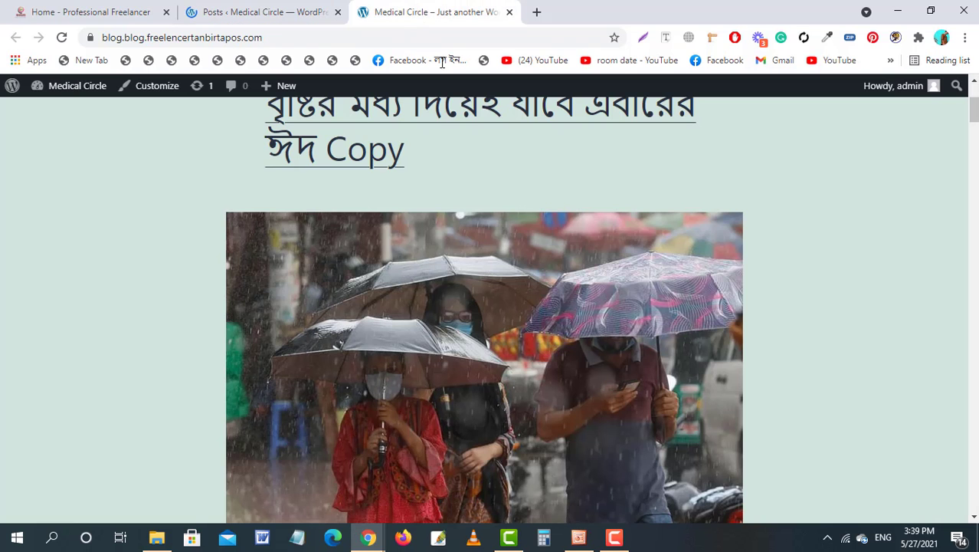
pyautogui.scroll(-2, 442, 285)
pyautogui.scroll(1, 441, 285)
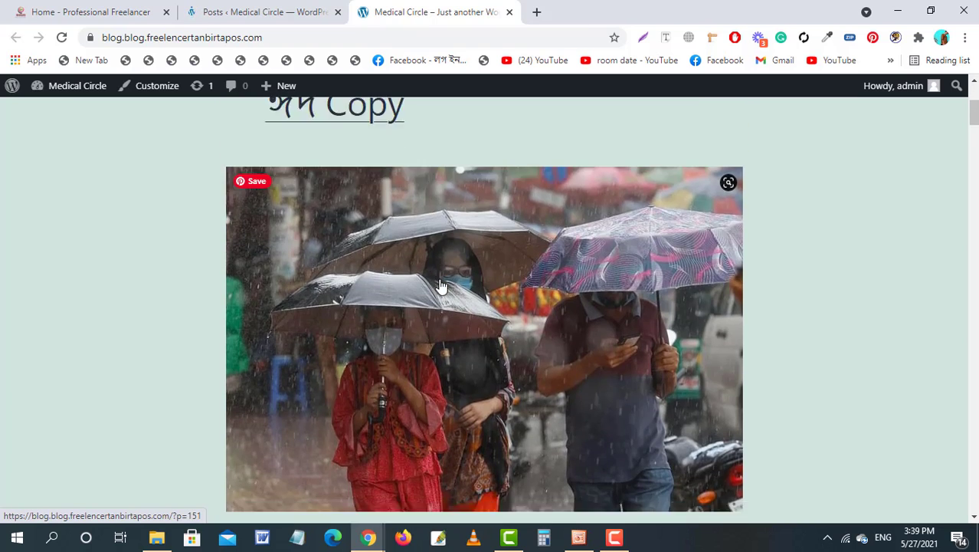
pyautogui.scroll(-5, 441, 285)
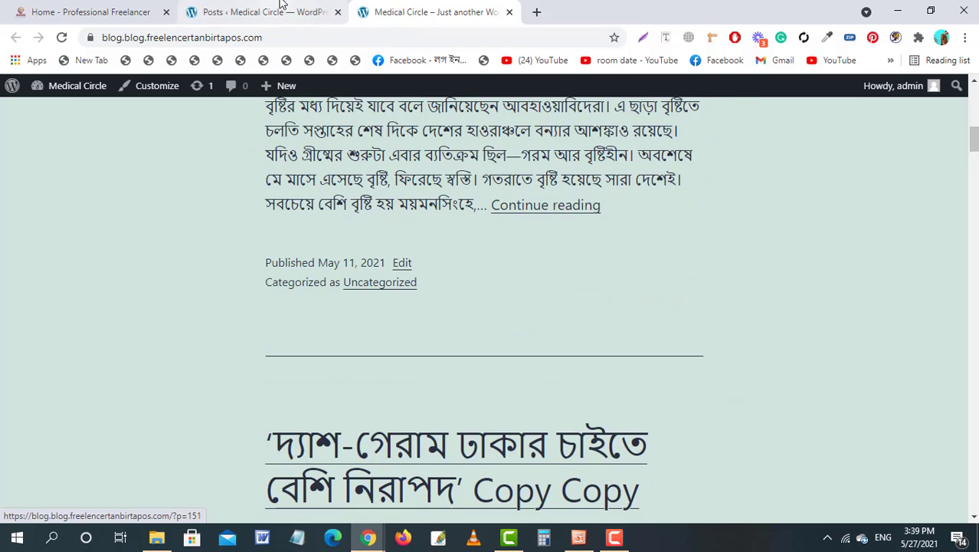
# Look over the posts list in the dashboard, and open the list of installed plugins.
pyautogui.click(260, 12)
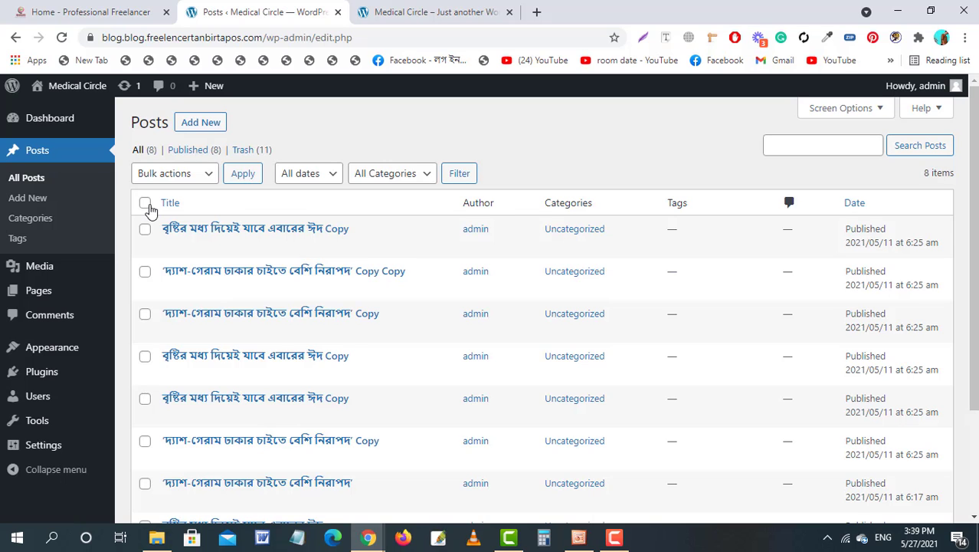
pyautogui.scroll(-1, 149, 213)
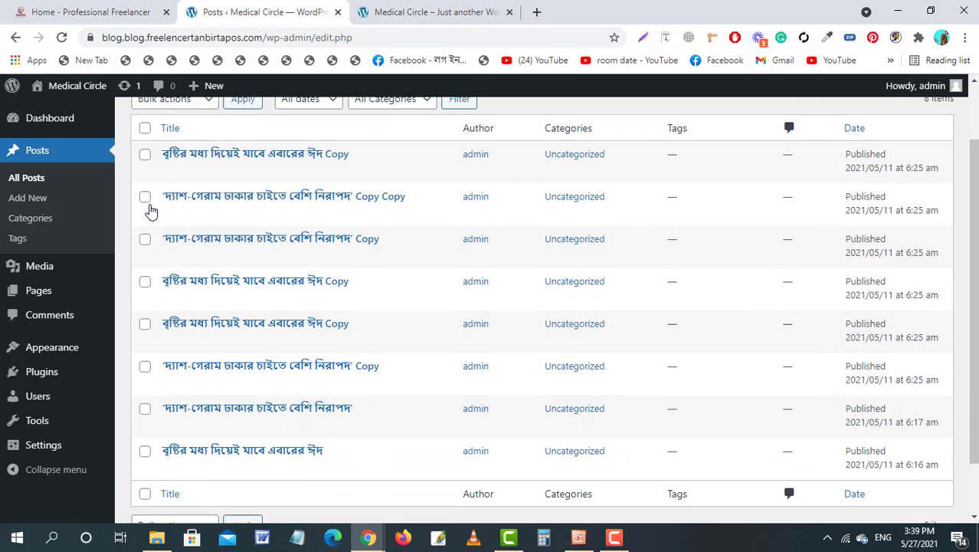
pyautogui.moveTo(72, 357)
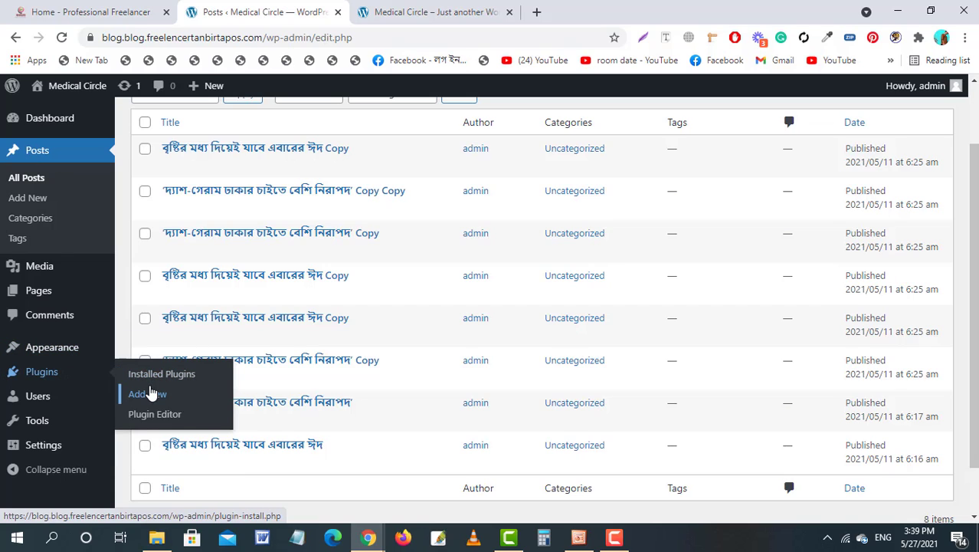
pyautogui.click(150, 393)
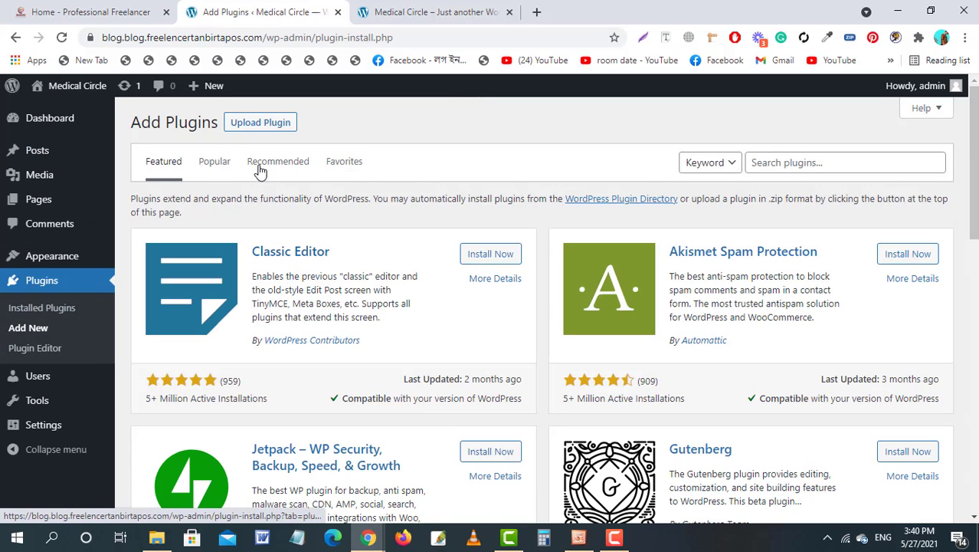
pyautogui.click(74, 315)
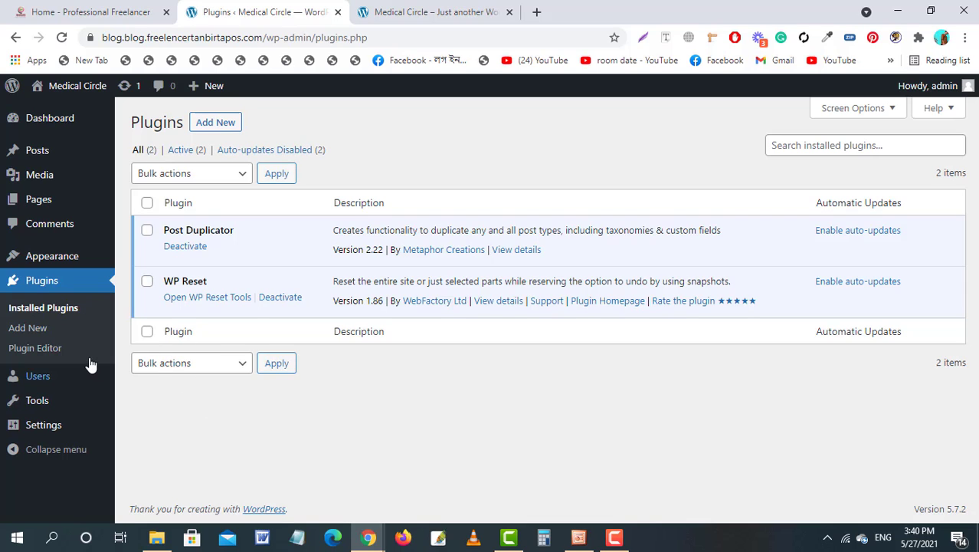
# Install the free Elementor plugin from the uploaded file elementor-free-v3.1.4.zip and activate it.
pyautogui.click(214, 122)
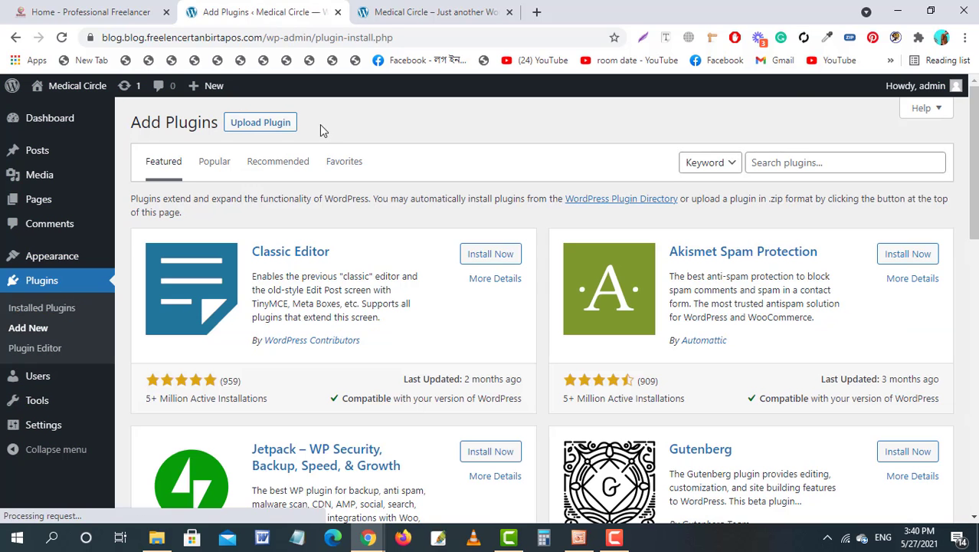
pyautogui.click(282, 126)
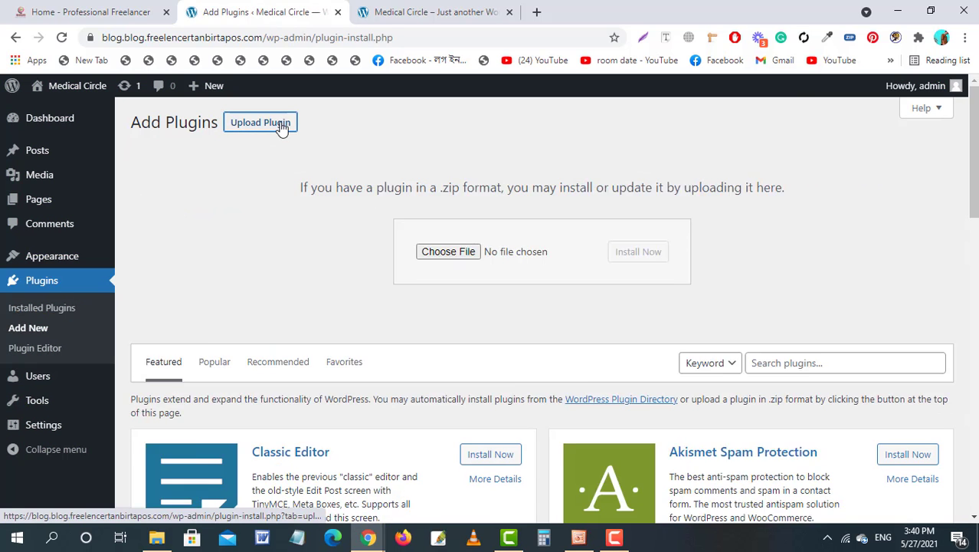
pyautogui.click(282, 127)
pyautogui.click(282, 126)
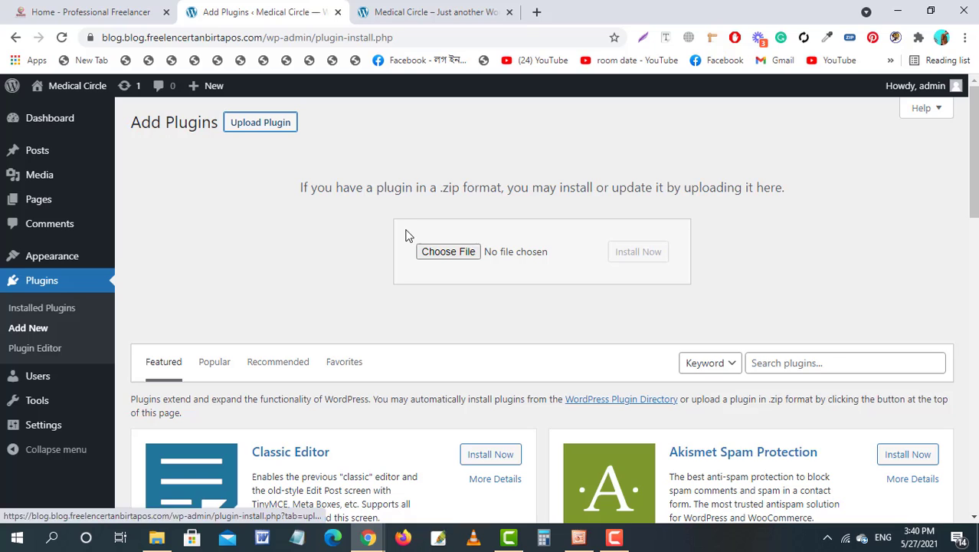
pyautogui.click(447, 252)
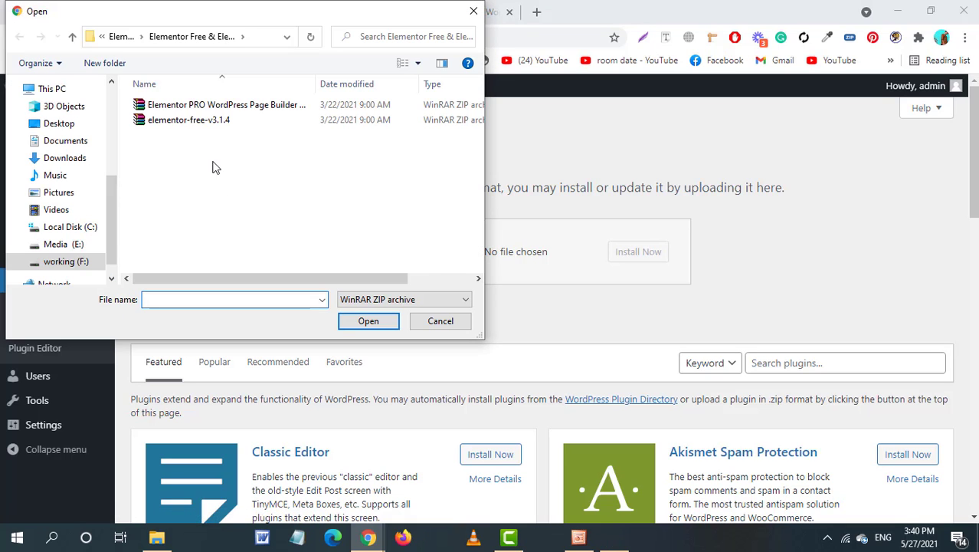
pyautogui.click(196, 125)
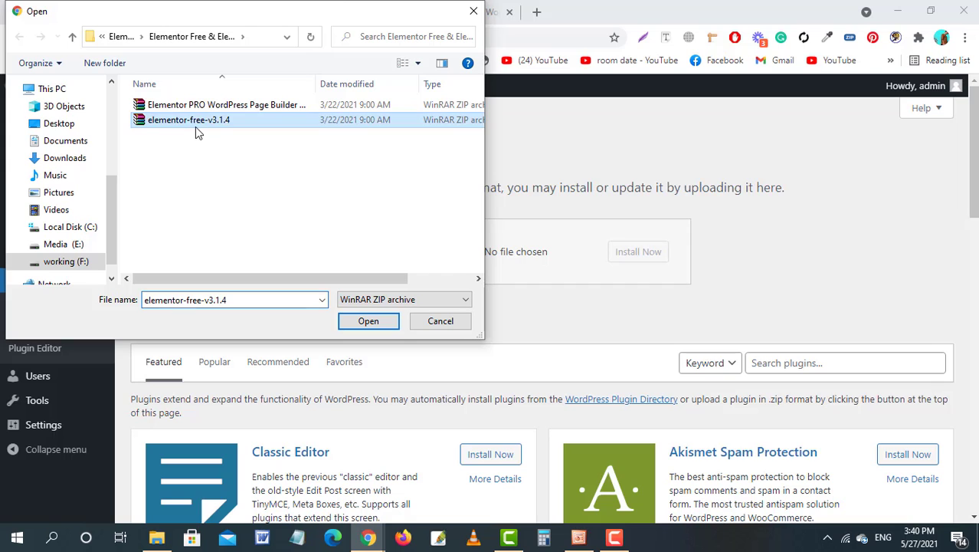
pyautogui.click(367, 321)
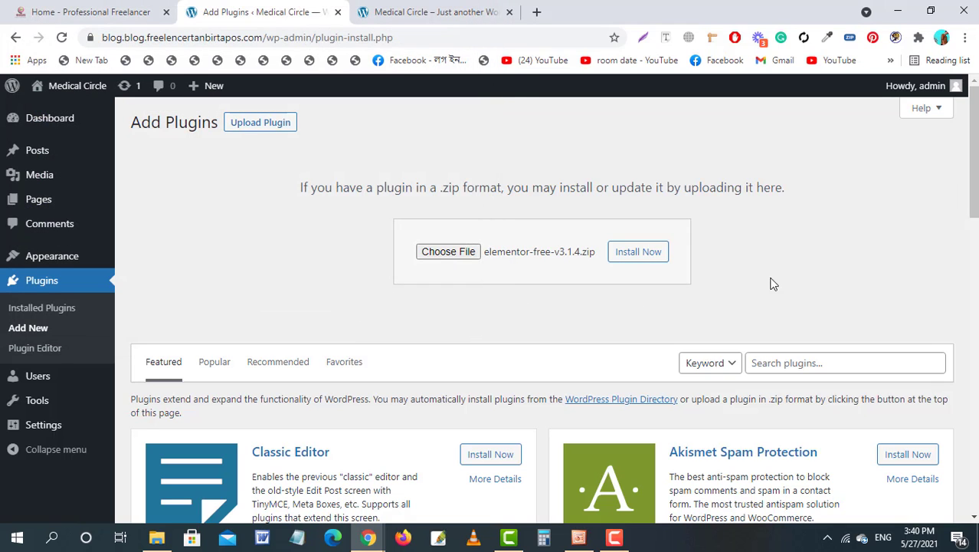
pyautogui.click(650, 253)
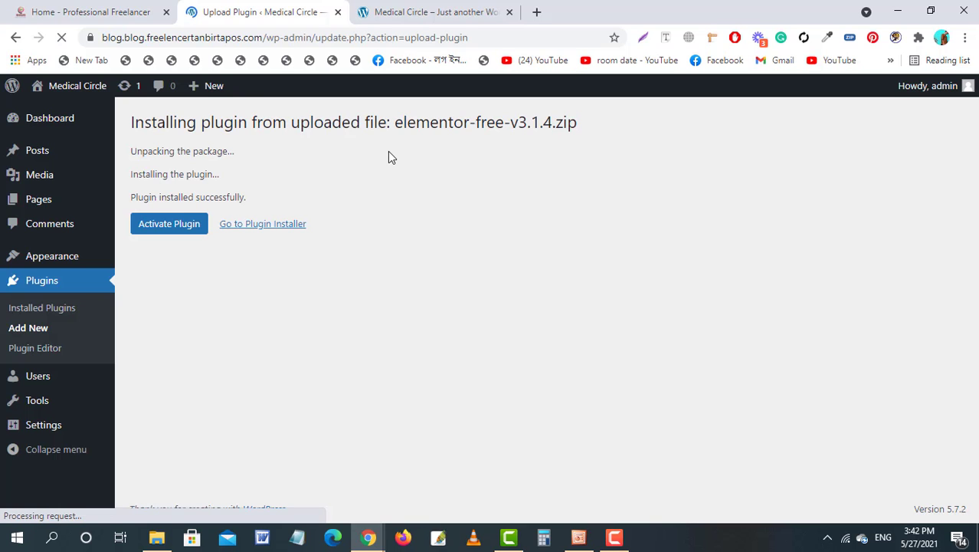
pyautogui.click(165, 229)
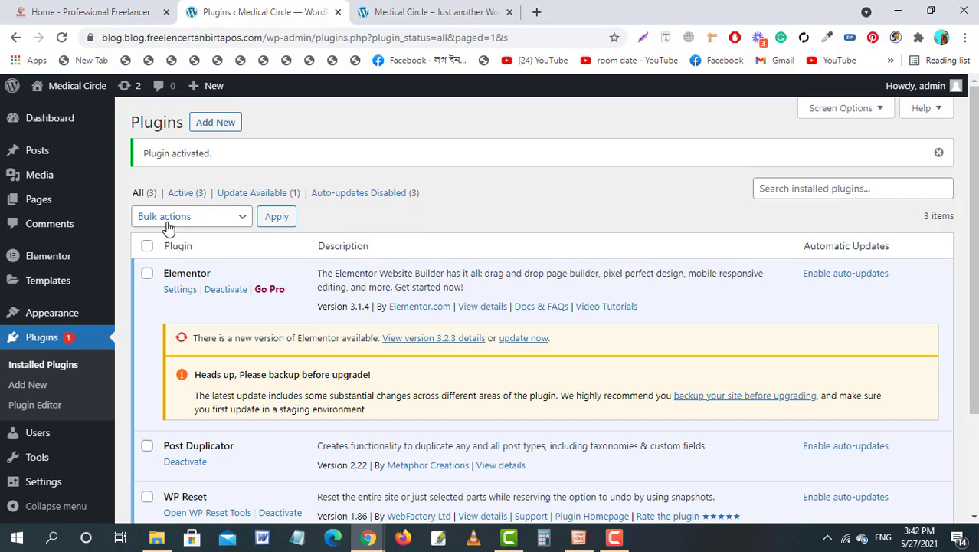
# Install Elementor Pro from the uploaded file Elementor PRO WordPress Page Builder + Pro Templates-V3.2.1.zip and activate it.
pyautogui.click(217, 132)
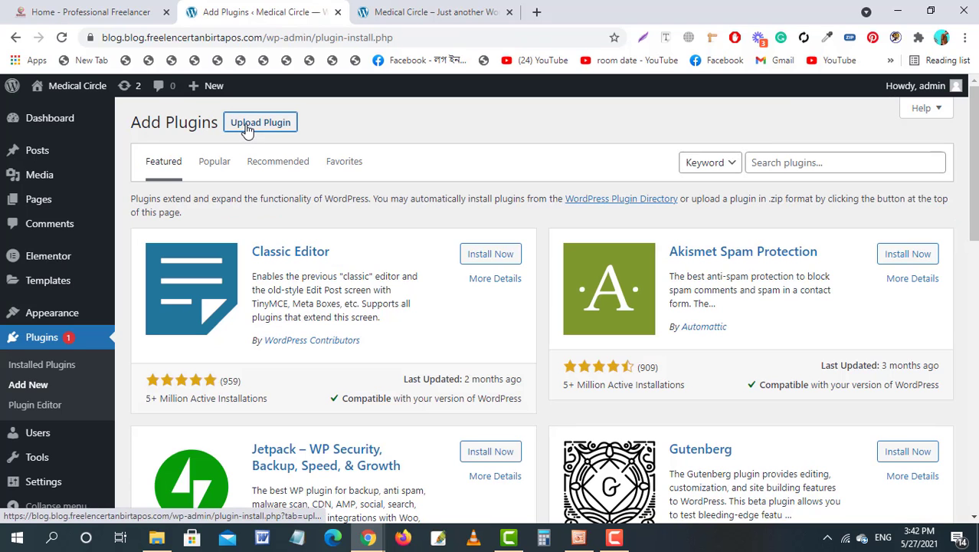
pyautogui.click(247, 130)
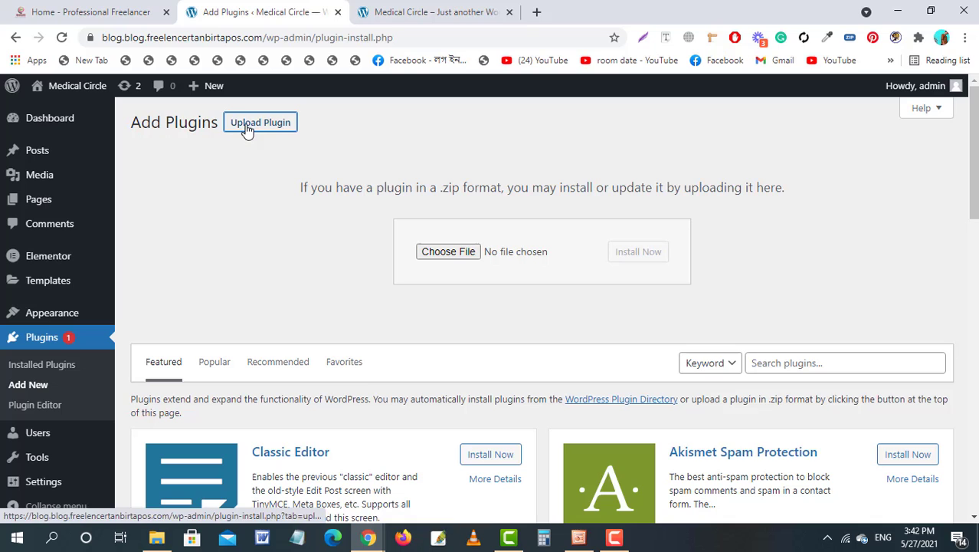
pyautogui.click(451, 255)
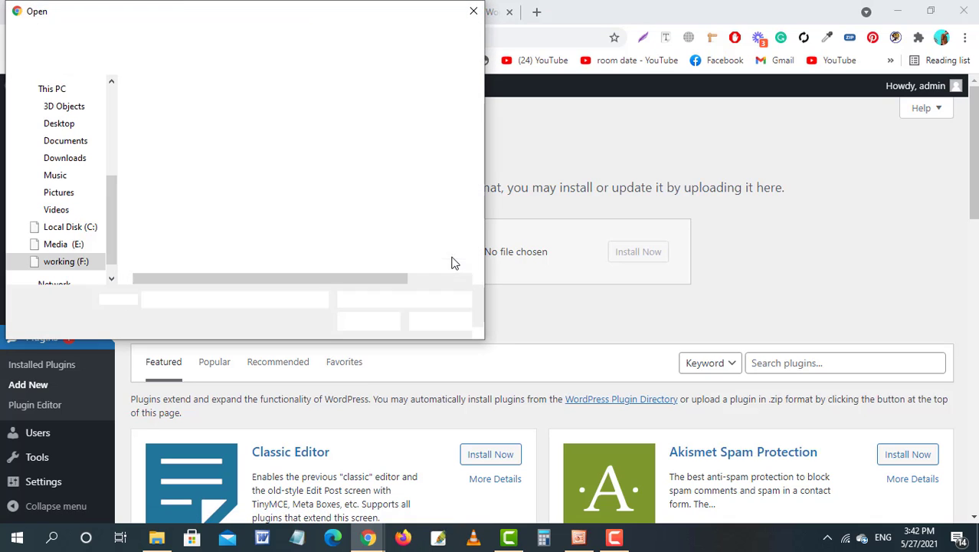
pyautogui.doubleClick(252, 109)
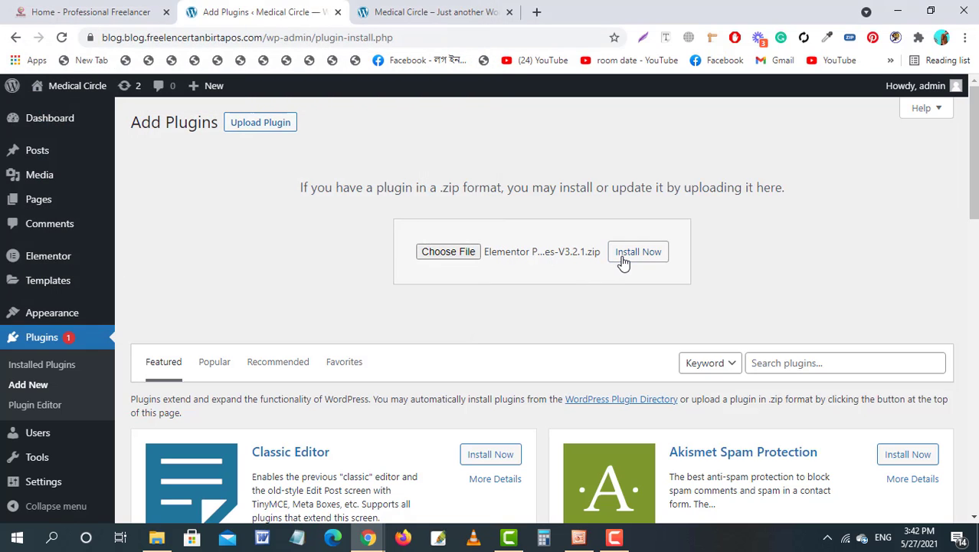
pyautogui.click(622, 262)
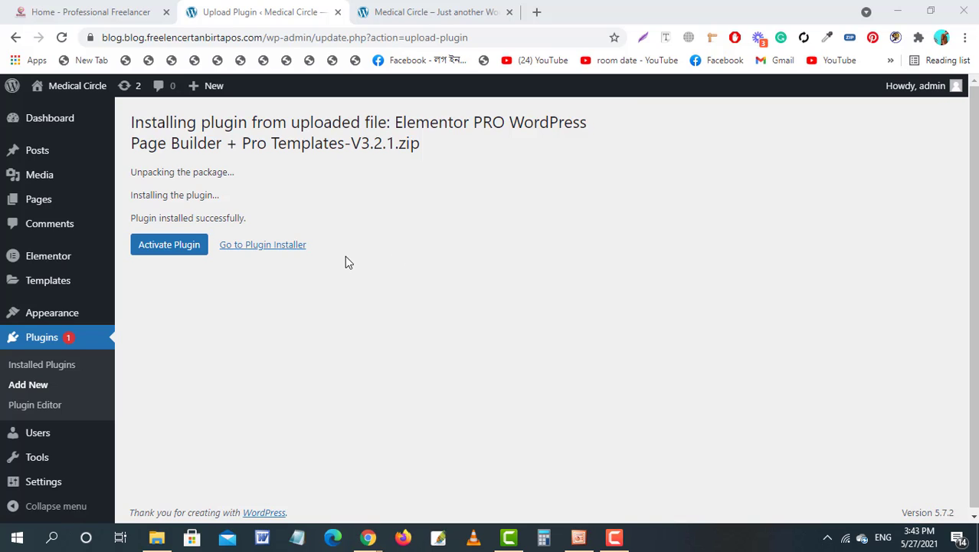
pyautogui.click(191, 259)
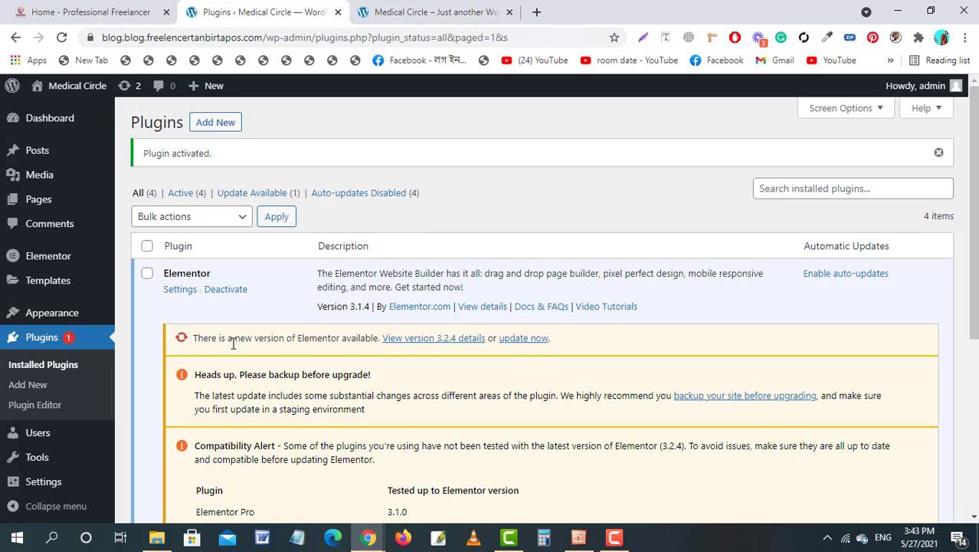
# Examine the Elementor and Elementor Pro entries and their update and compatibility notices in the plugins list.
pyautogui.scroll(-2, 233, 343)
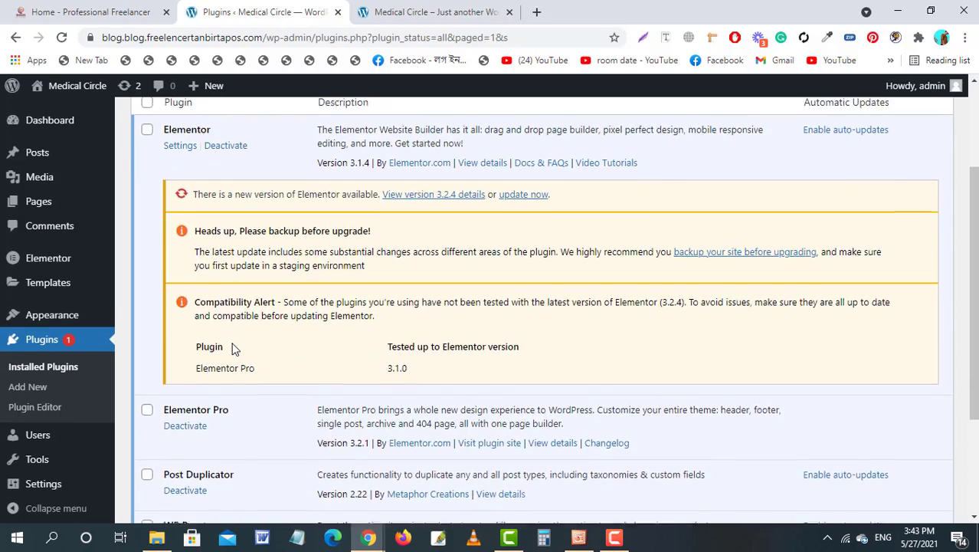
pyautogui.scroll(1, 234, 349)
pyautogui.scroll(-1, 234, 348)
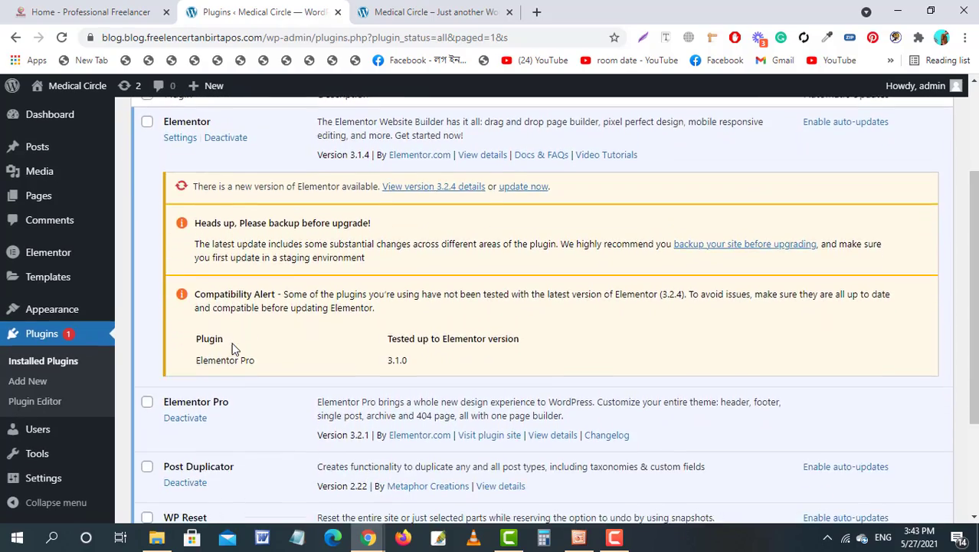
pyautogui.scroll(-1, 233, 348)
pyautogui.scroll(1, 234, 348)
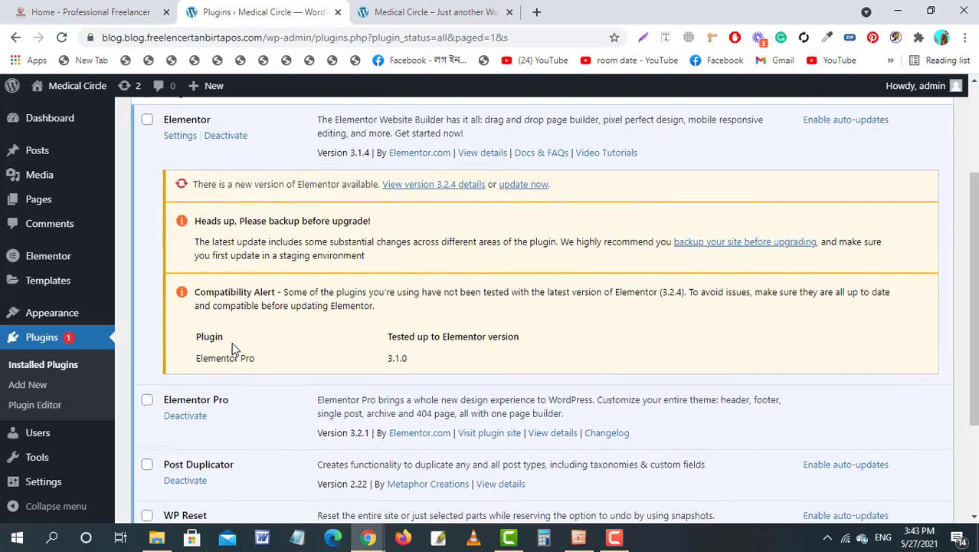
pyautogui.scroll(1, 234, 348)
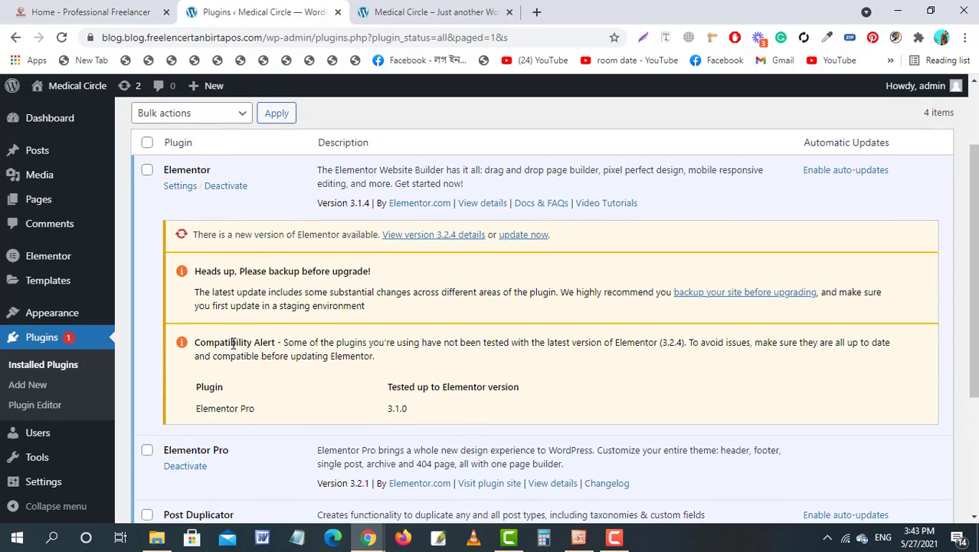
pyautogui.scroll(-2, 234, 342)
pyautogui.scroll(2, 234, 344)
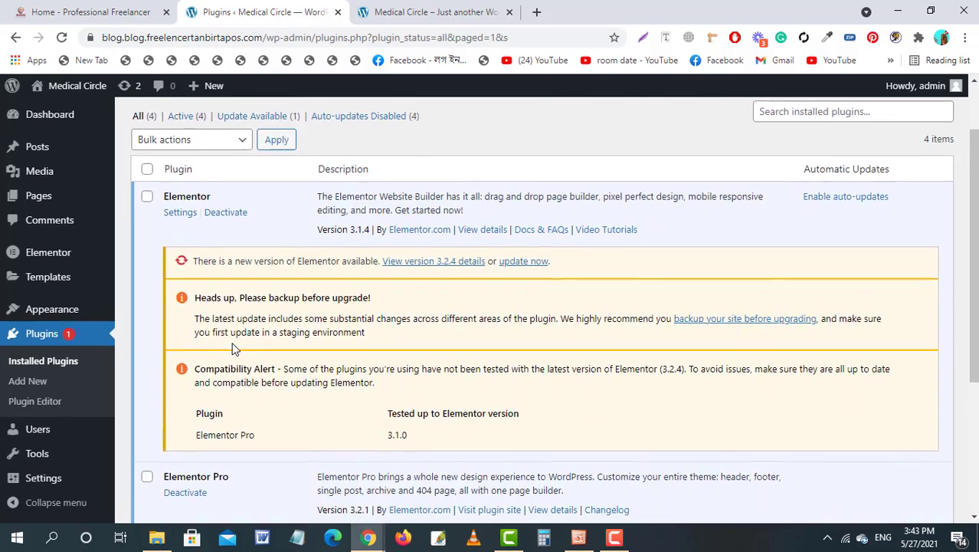
pyautogui.scroll(2, 234, 348)
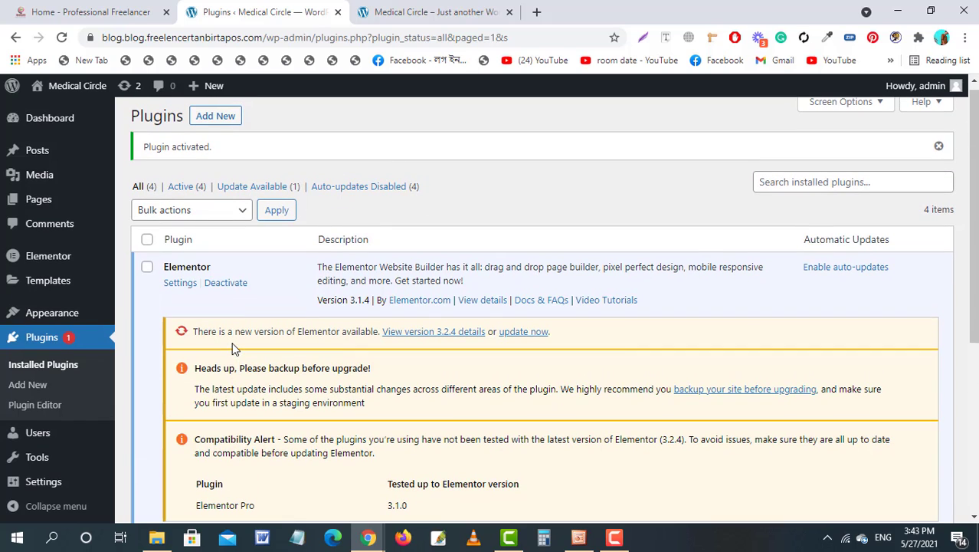
# Update the Elementor plugin to version 3.2.4 and check its entry in the plugins list.
pyautogui.click(524, 334)
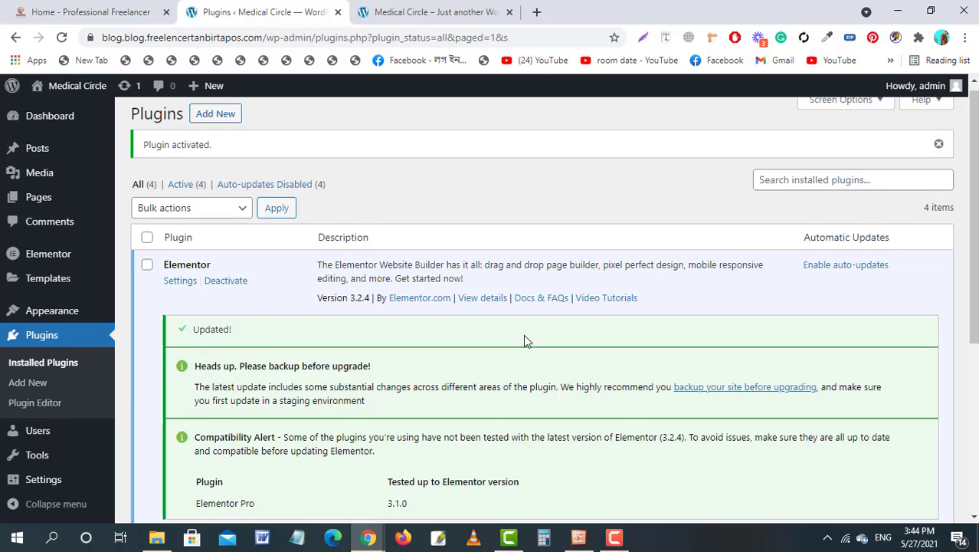
pyautogui.scroll(-2, 526, 342)
pyautogui.scroll(2, 524, 340)
pyautogui.scroll(1, 523, 334)
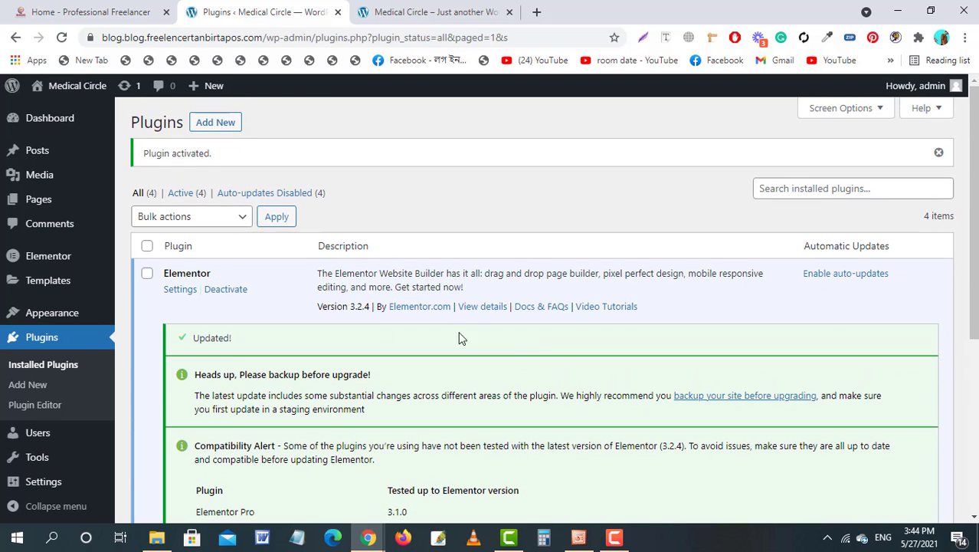
# Add a new page to the site with the title Home.
pyautogui.moveTo(34, 197)
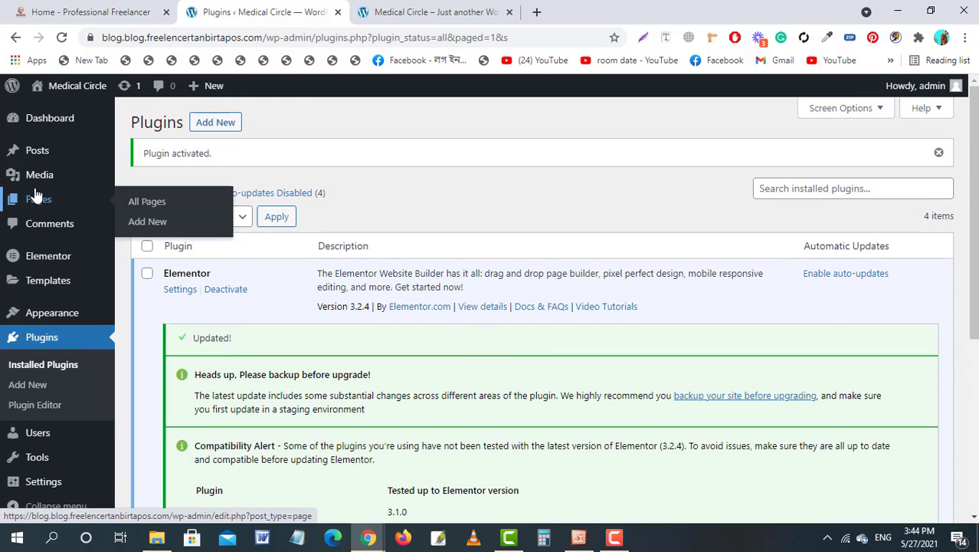
pyautogui.click(149, 208)
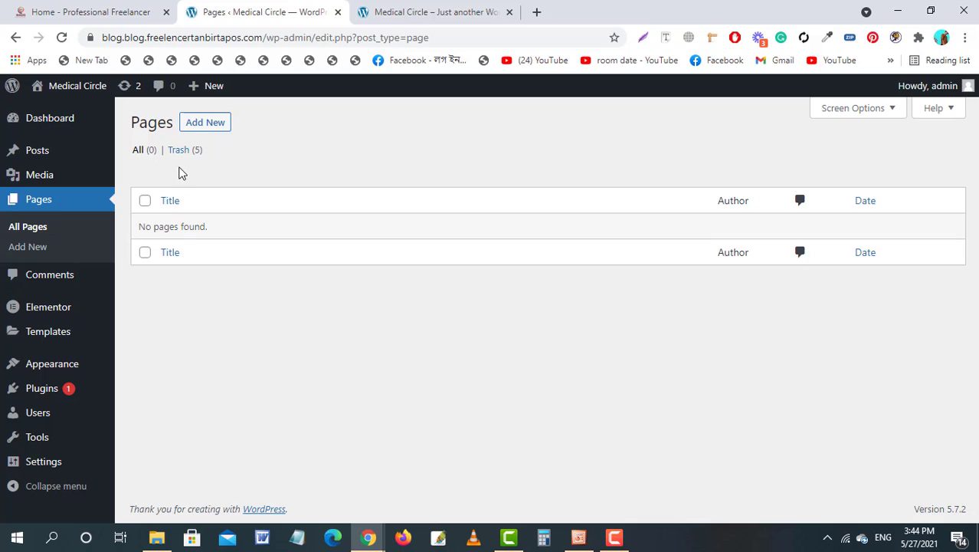
pyautogui.click(201, 125)
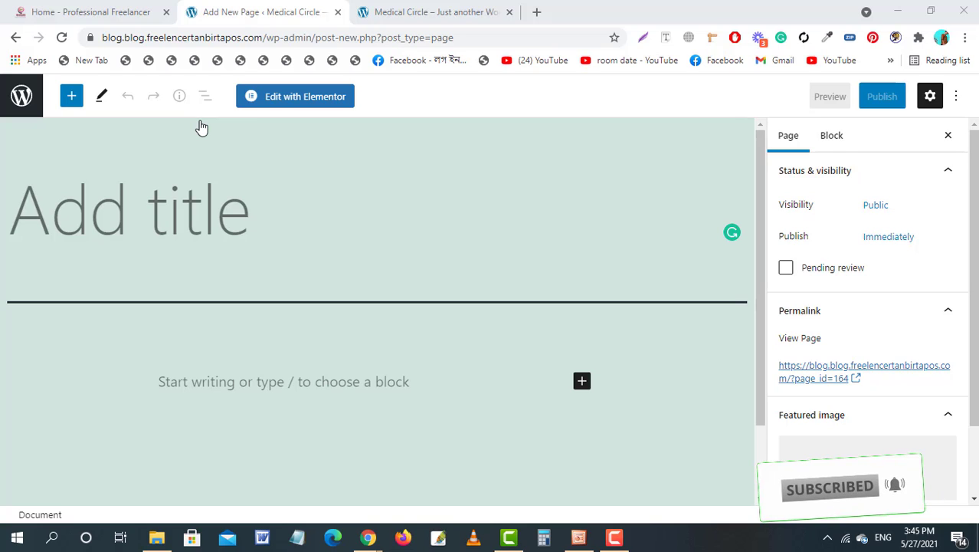
pyautogui.click(193, 207)
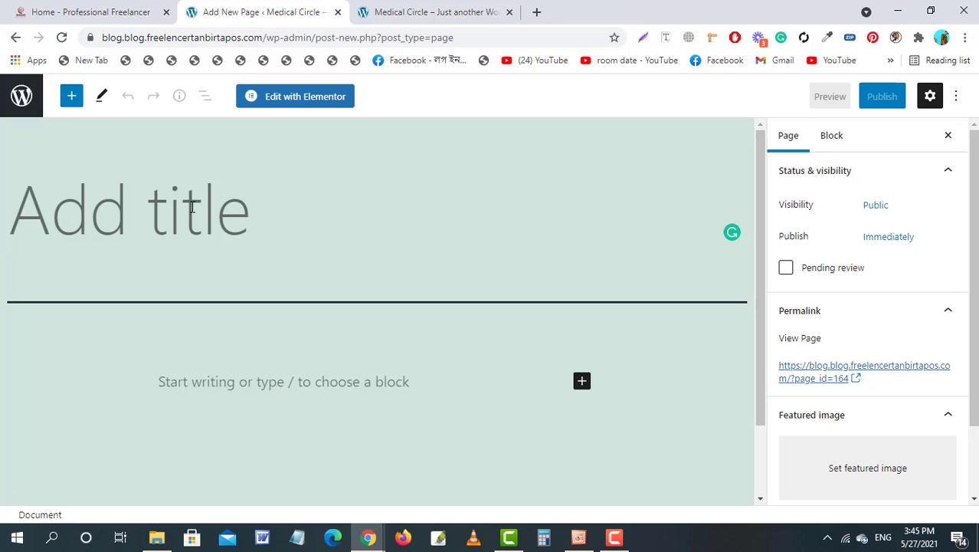
pyautogui.write('Home')
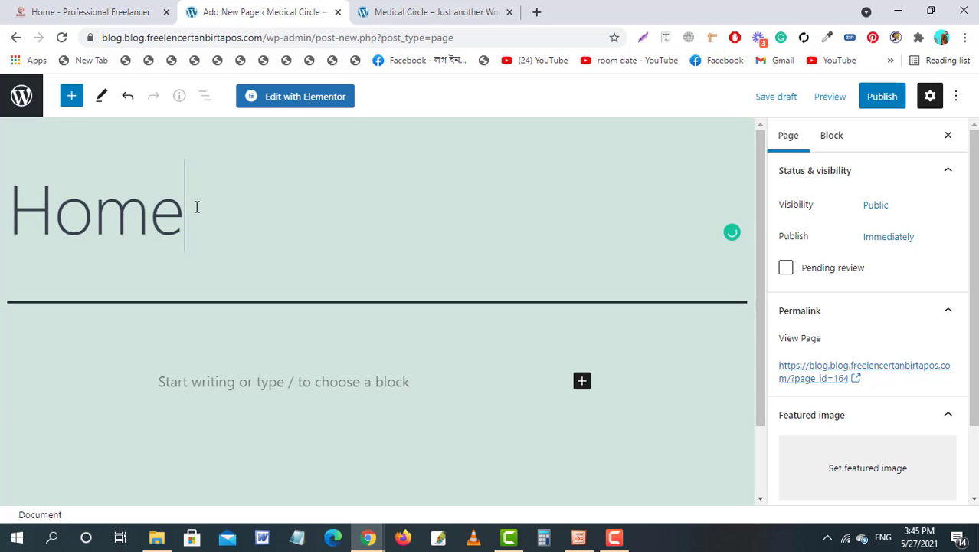
# Publish the Home page and open it for editing with Elementor.
pyautogui.click(881, 96)
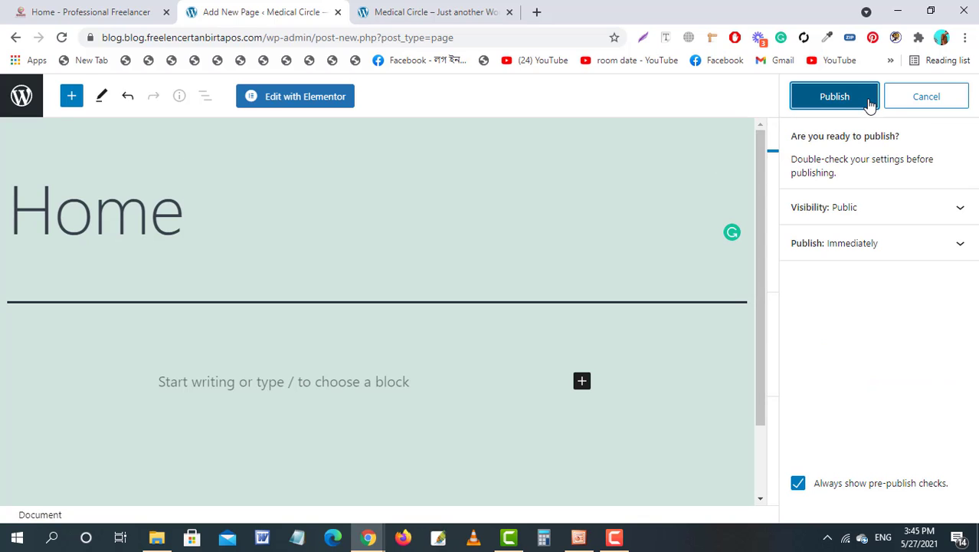
pyautogui.click(869, 103)
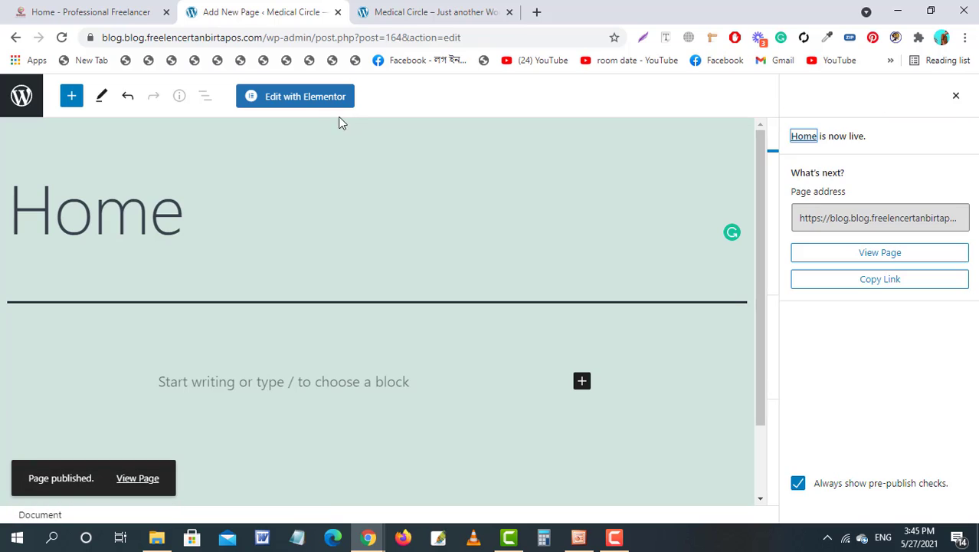
pyautogui.click(317, 103)
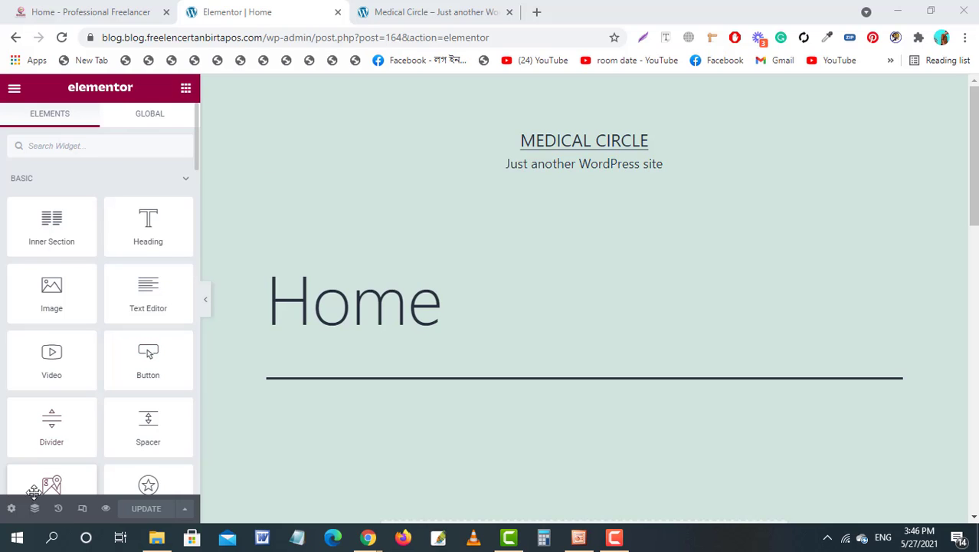
# Set the Home page's layout to Elementor Canvas and update the page.
pyautogui.click(12, 508)
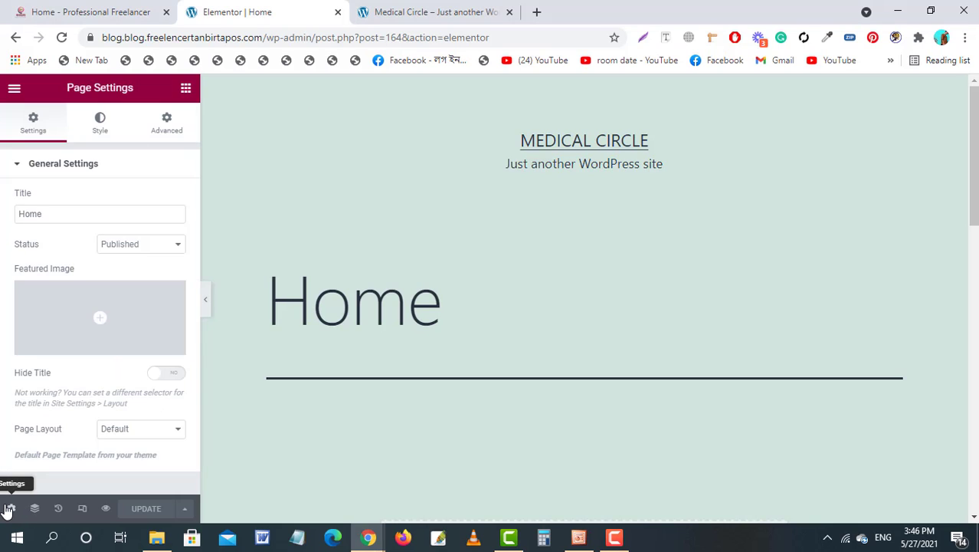
pyautogui.click(119, 435)
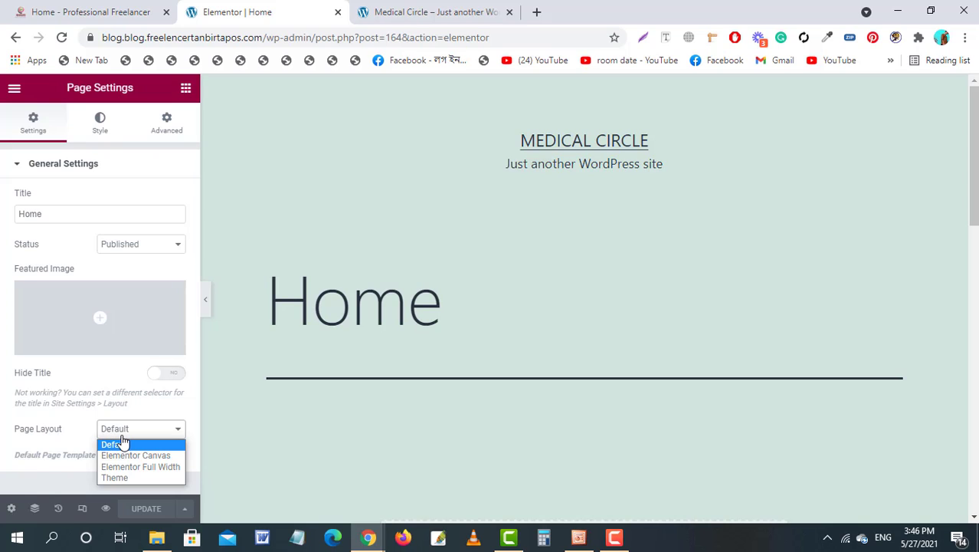
pyautogui.click(128, 456)
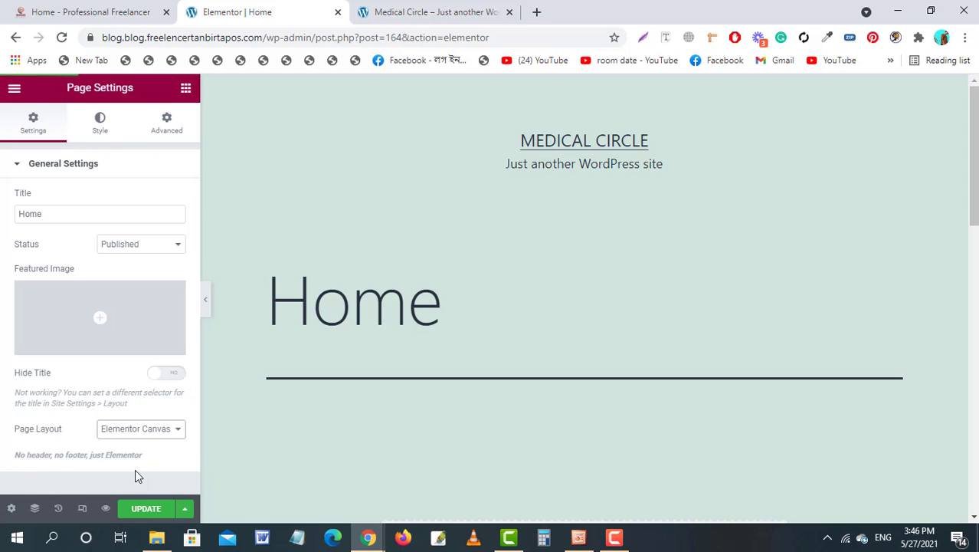
pyautogui.click(142, 507)
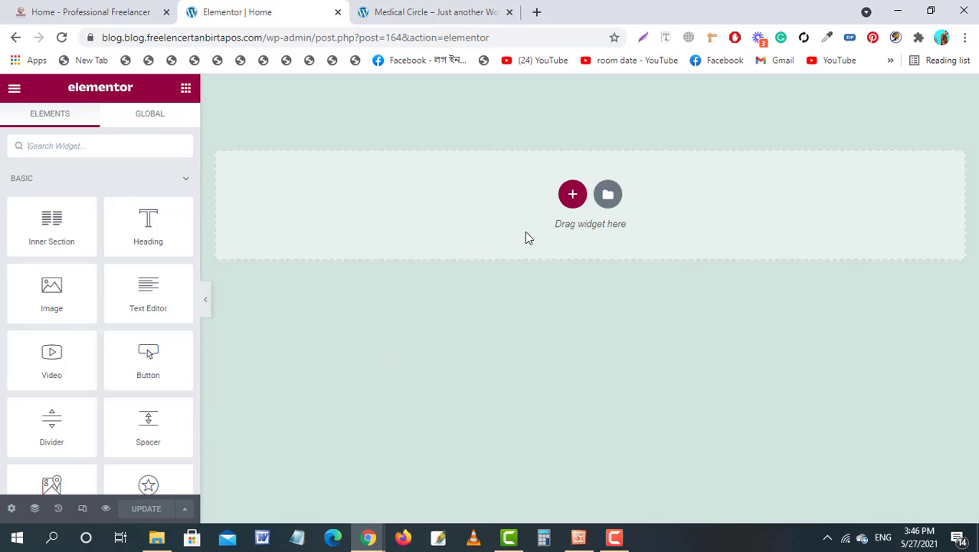
# Add a single-column section to the page and place a Heading widget inside it.
pyautogui.click(574, 201)
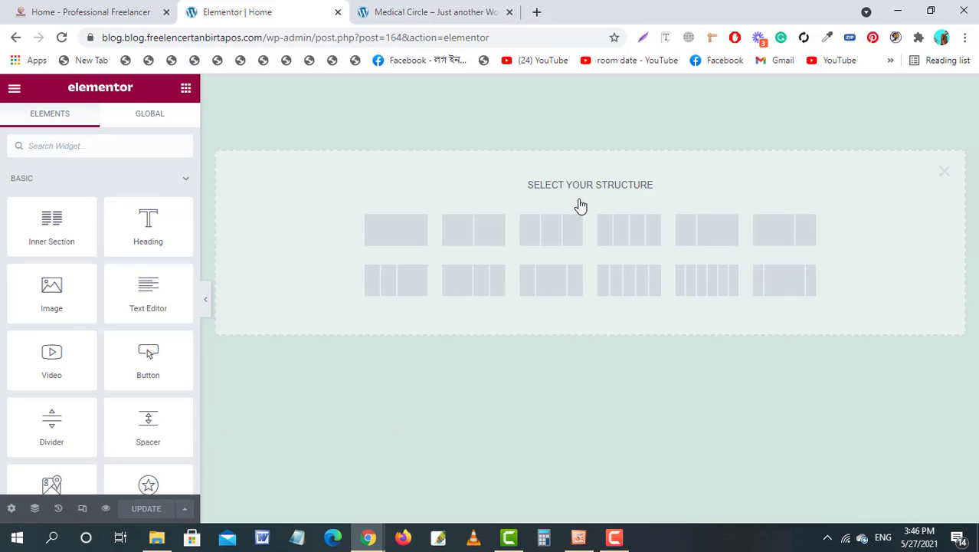
pyautogui.click(396, 243)
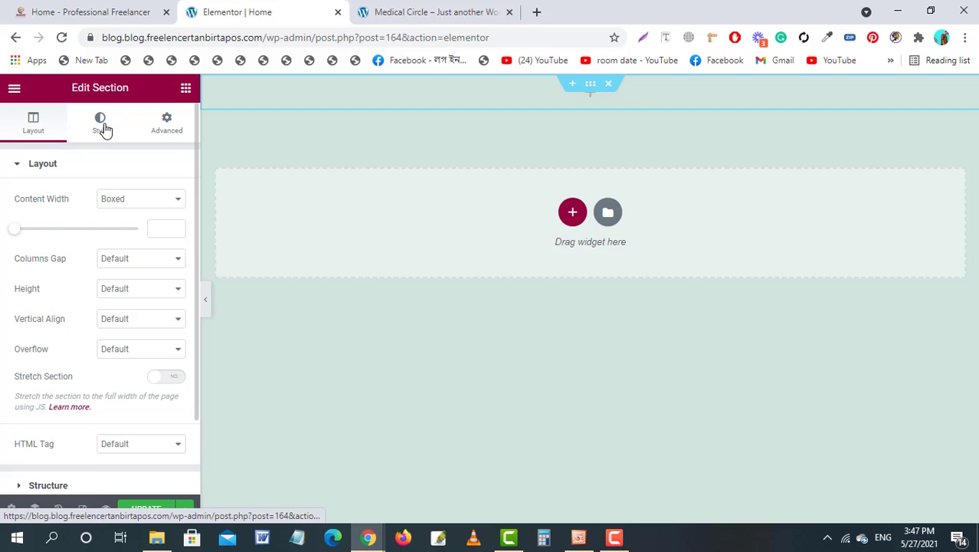
pyautogui.click(186, 90)
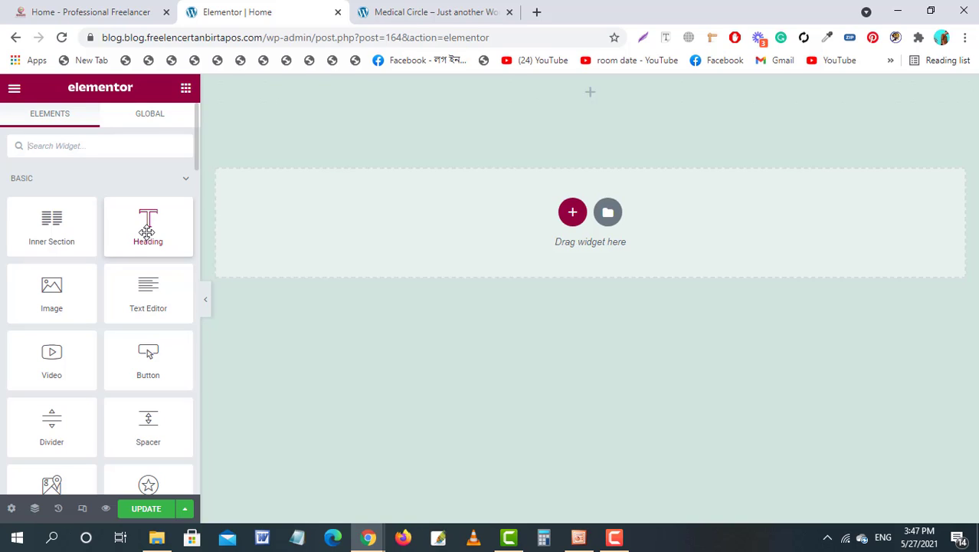
pyautogui.moveTo(147, 231); pyautogui.dragTo(425, 106)
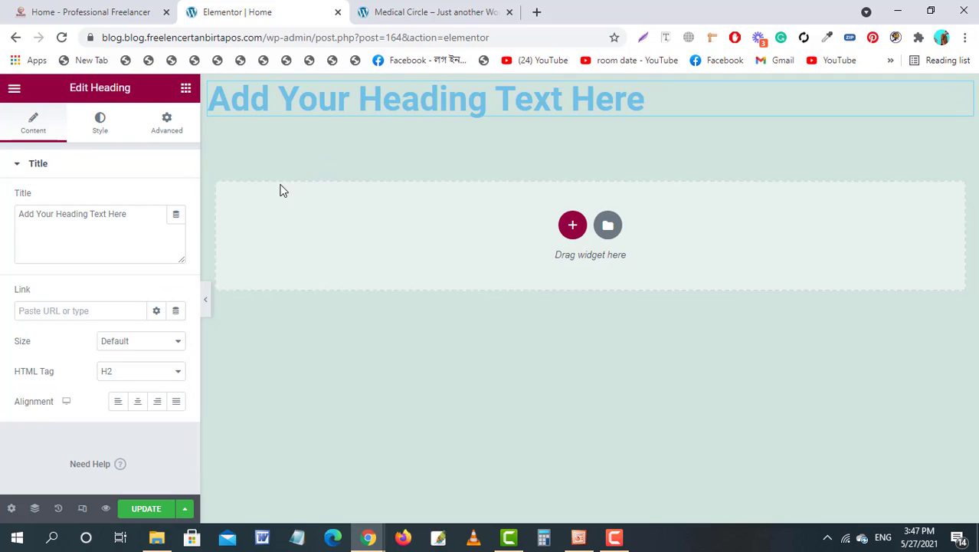
# Replace the heading's placeholder title with "Wordpress Web Design and Development".
pyautogui.moveTo(130, 218); pyautogui.dragTo(0, 247)
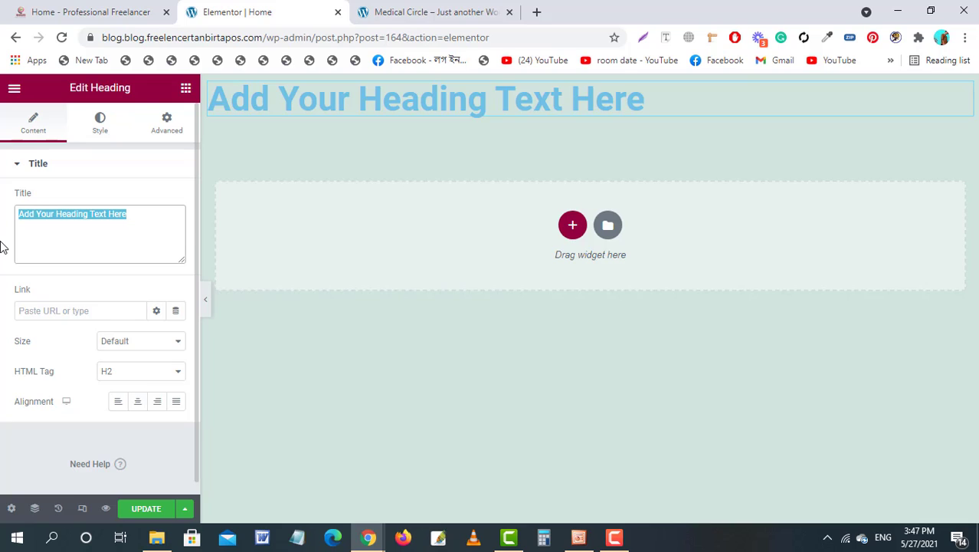
pyautogui.write('Worpress')
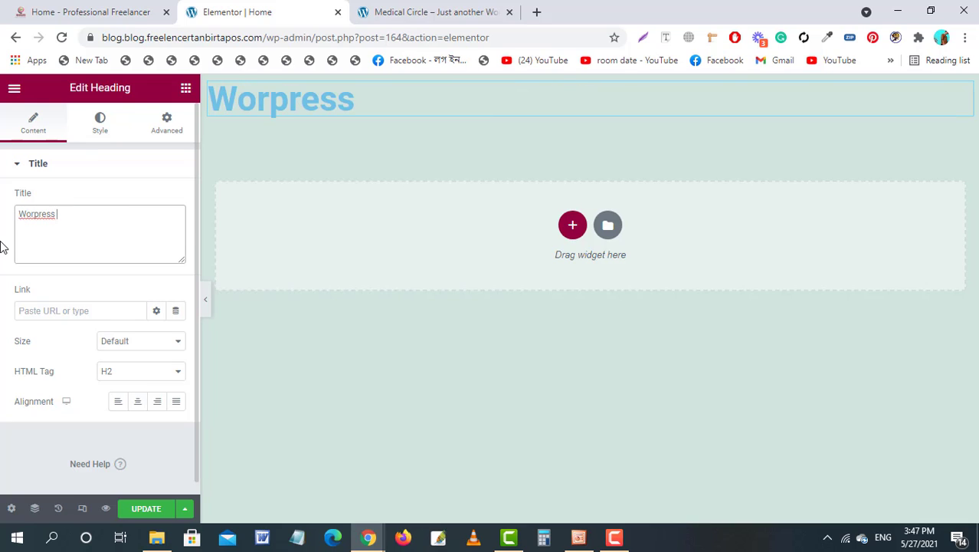
pyautogui.press('BackSpace')
pyautogui.press('BackSpace')
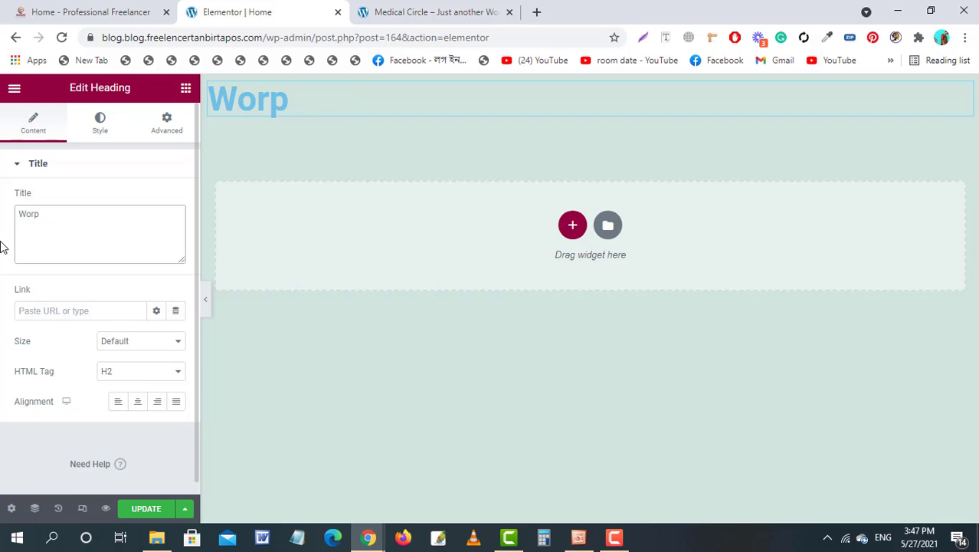
pyautogui.write('press')
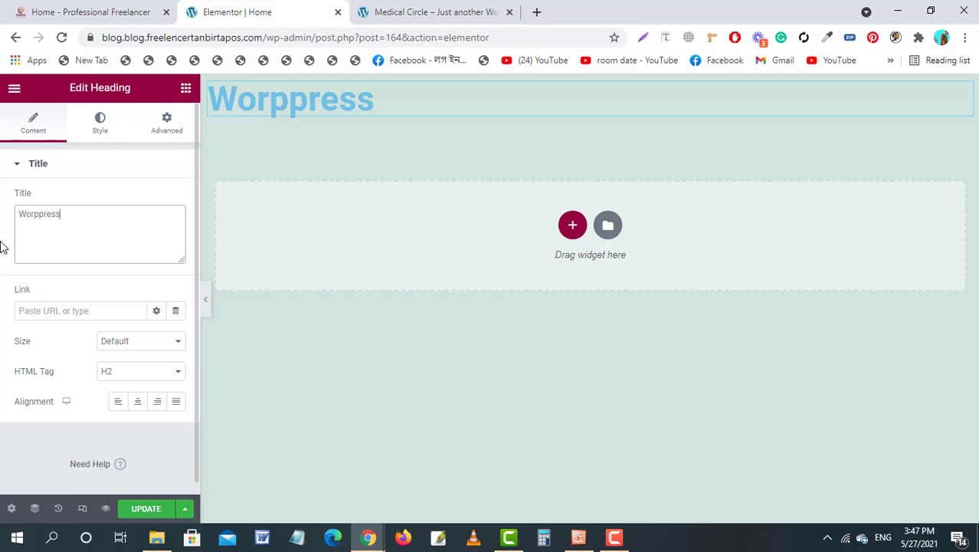
pyautogui.press('BackSpace')
pyautogui.press('BackSpace')
pyautogui.press('BackSpace')
pyautogui.press('BackSpace')
pyautogui.press('BackSpace')
pyautogui.press('BackSpace')
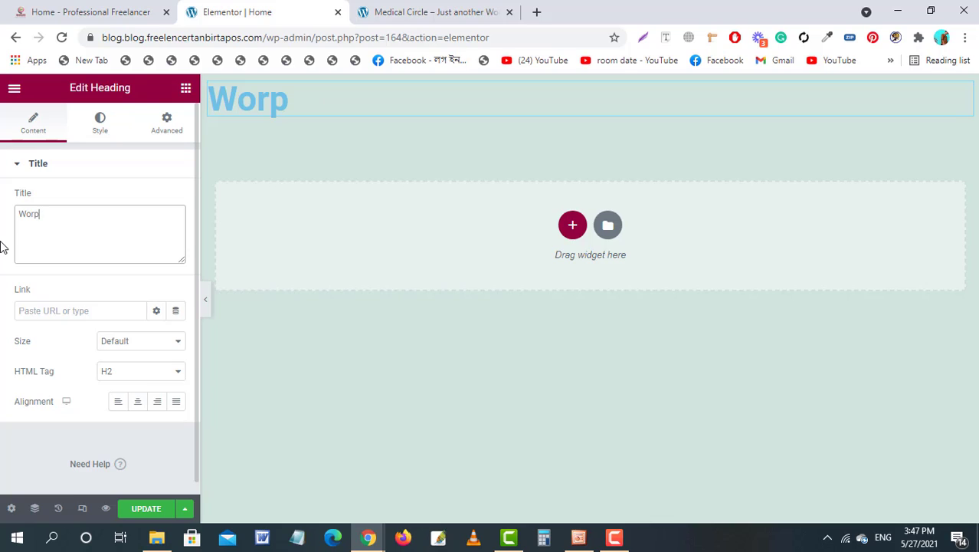
pyautogui.write('dpress ')
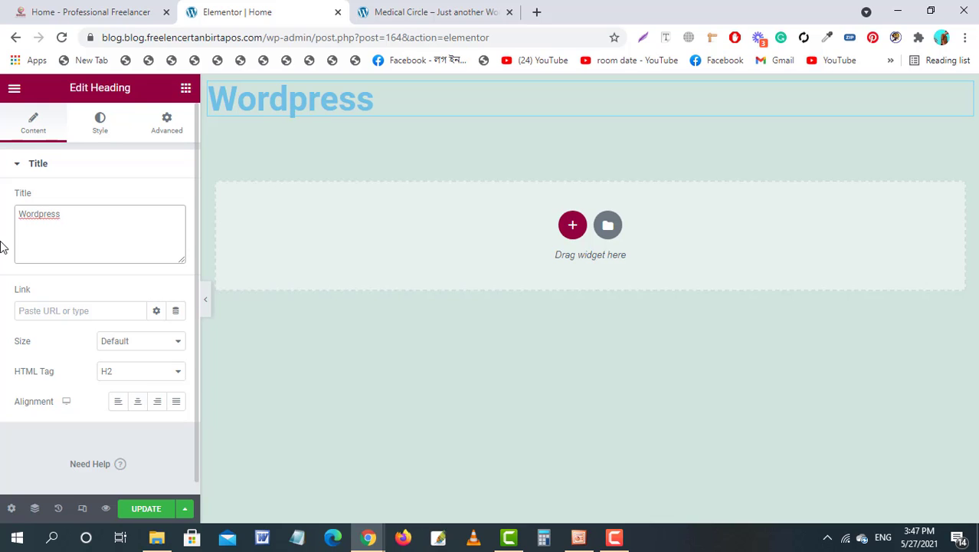
pyautogui.write('Web')
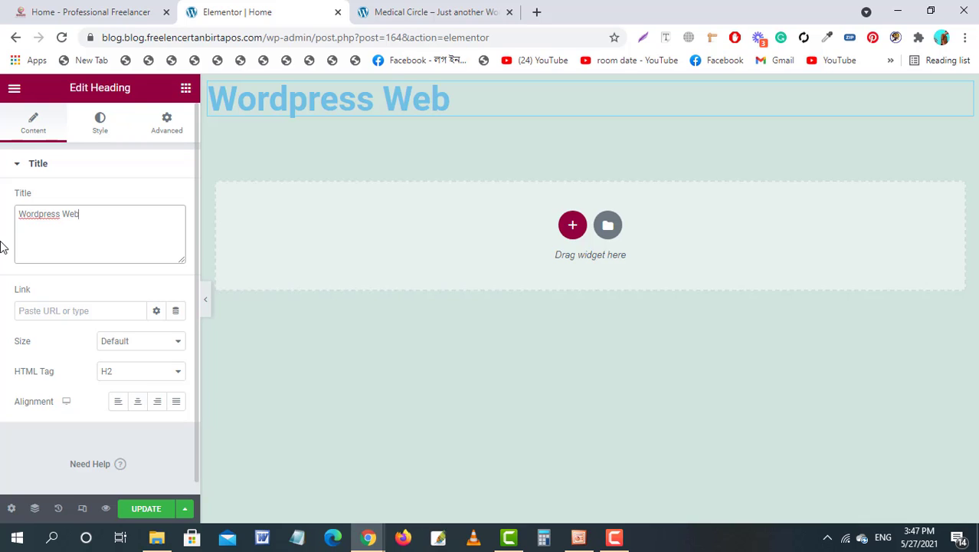
pyautogui.write(' Desi')
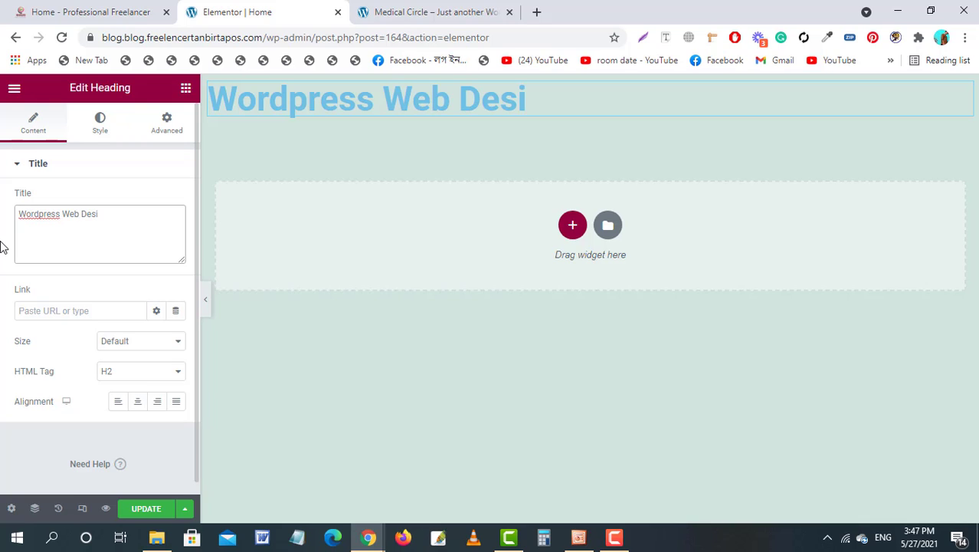
pyautogui.write('gn and ')
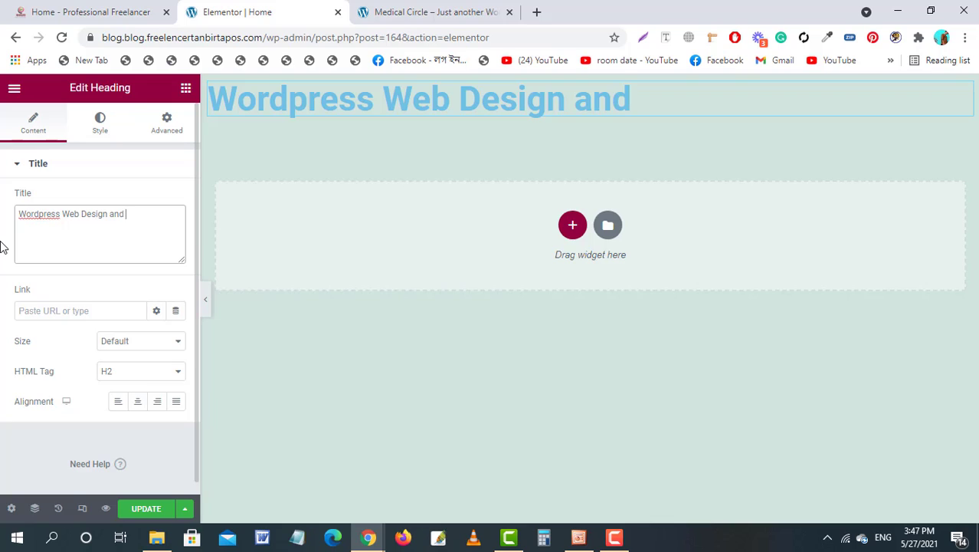
pyautogui.write('Devele')
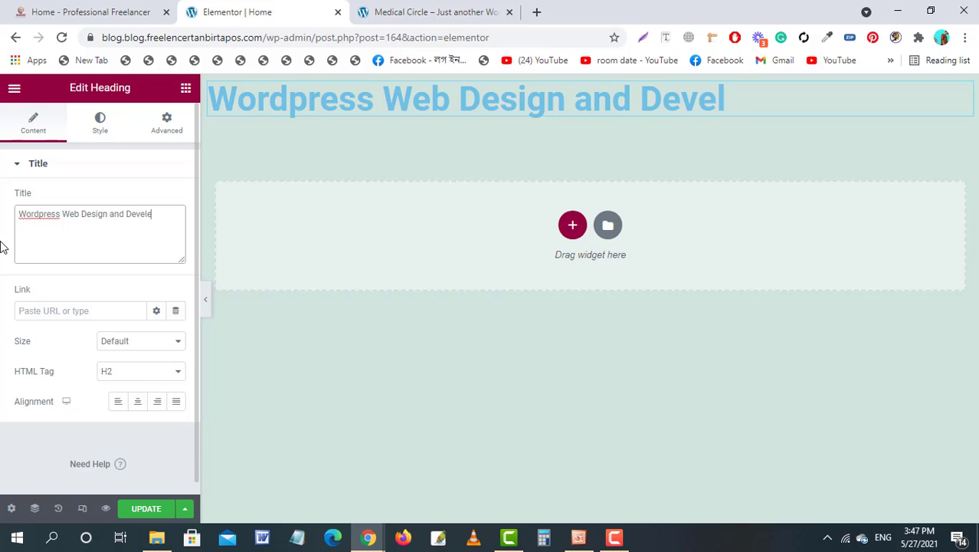
pyautogui.write('p')
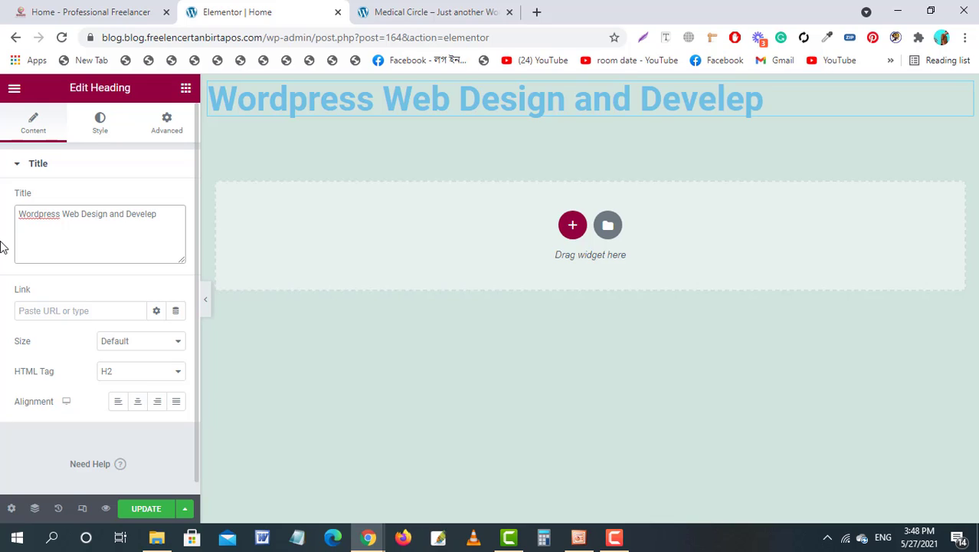
pyautogui.press('BackSpace')
pyautogui.press('BackSpace')
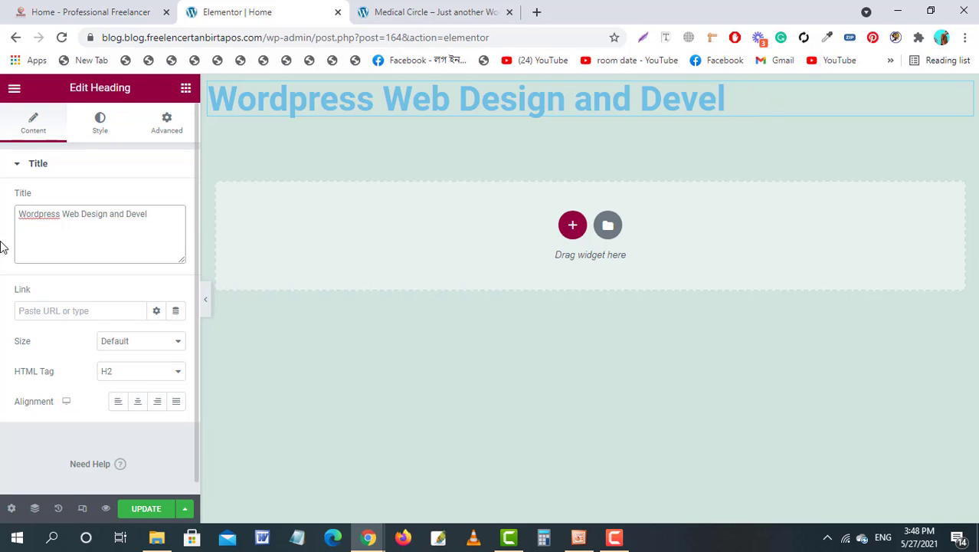
pyautogui.write('opment')
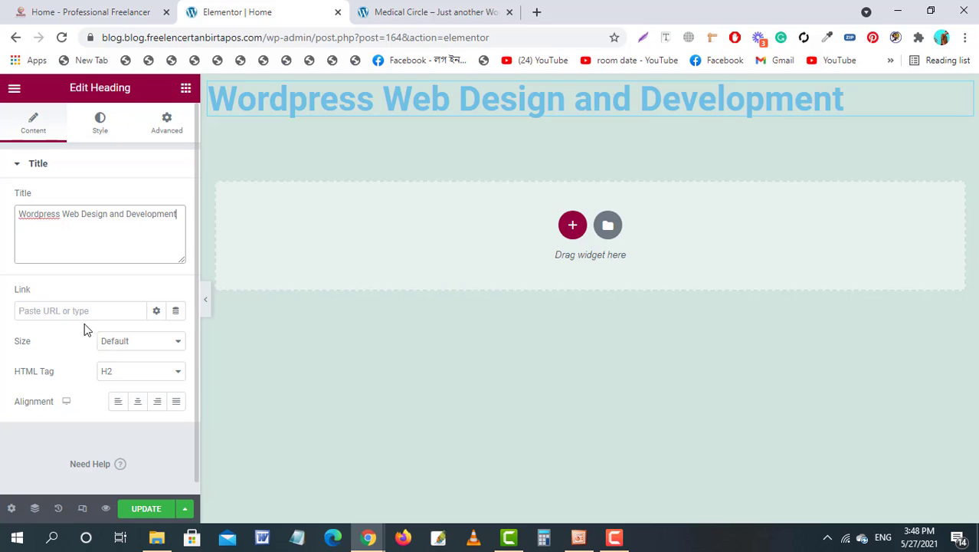
# Copy the address of the Professional Freelancer website from its browser tab and set it as the heading's link.
pyautogui.click(69, 304)
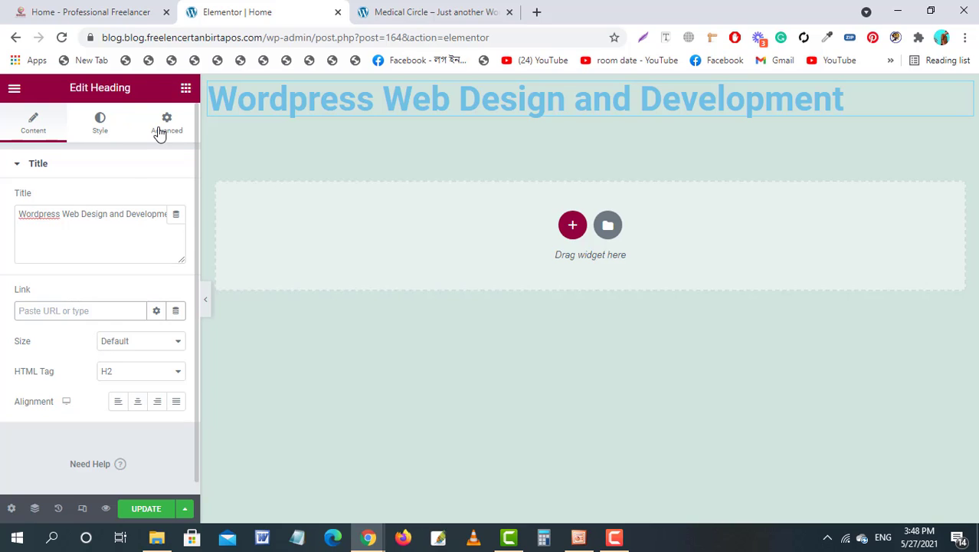
pyautogui.click(105, 9)
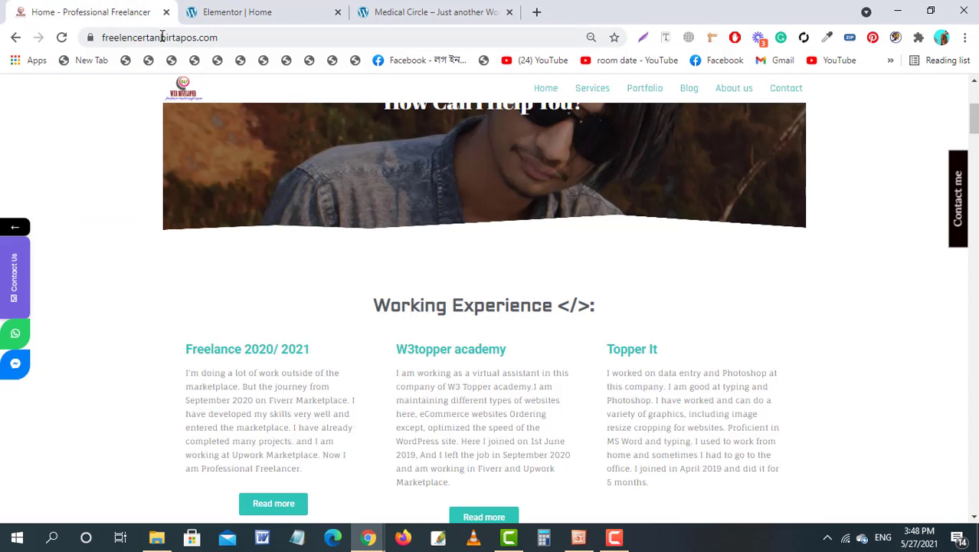
pyautogui.click(237, 36)
pyautogui.hotkey('ctrl', 'x')
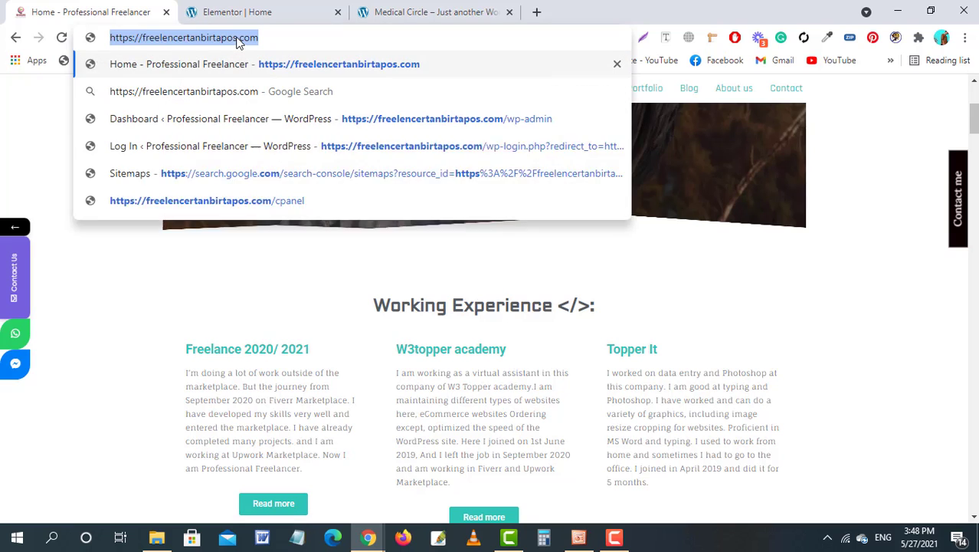
pyautogui.hotkey('ctrl', 'z')
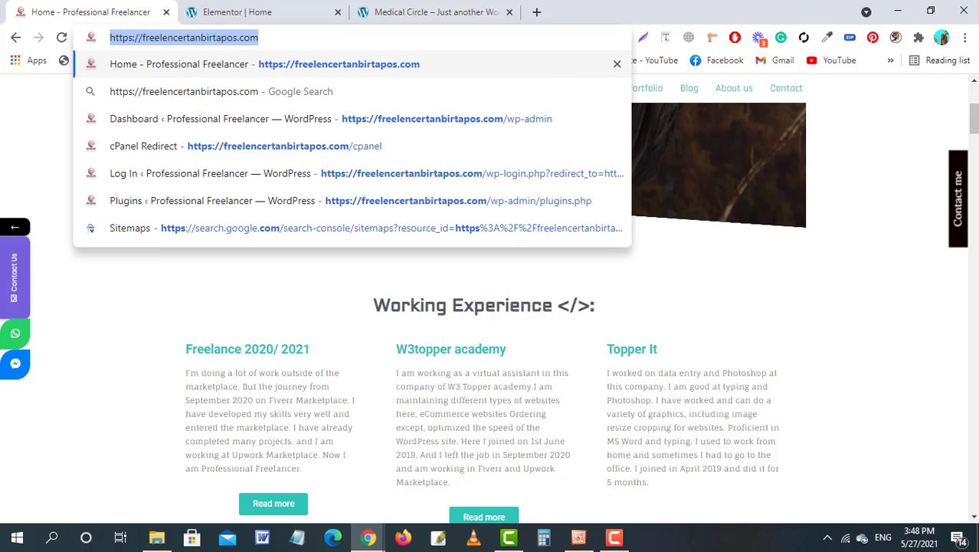
pyautogui.click(296, 9)
pyautogui.click(69, 316)
pyautogui.hotkey('ctrl', 'v')
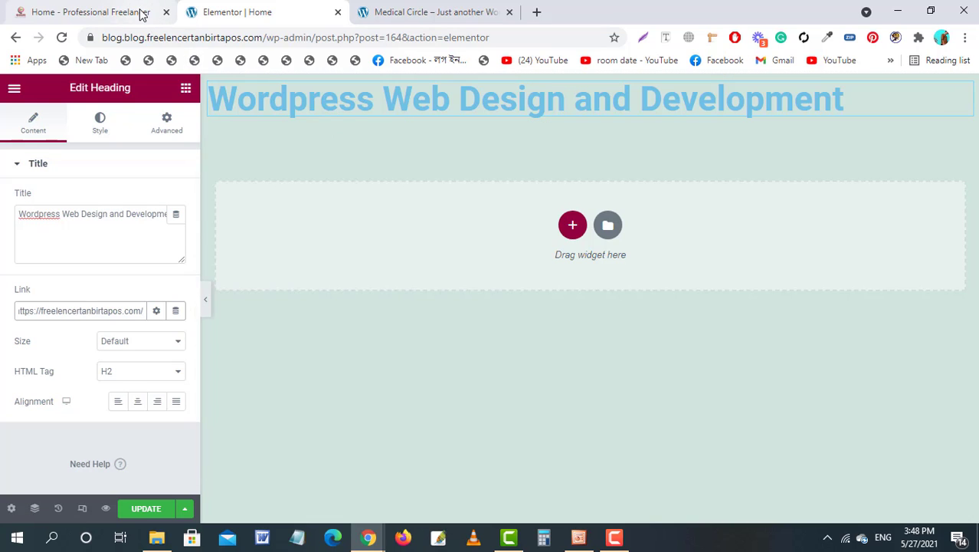
pyautogui.hotkey('ctrl', 'z')
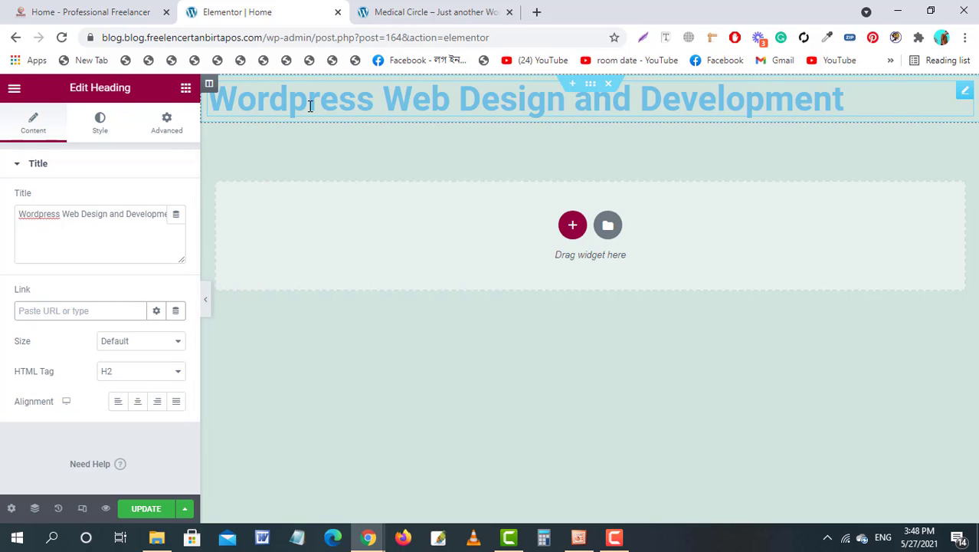
pyautogui.hotkey('ctrl', 'v')
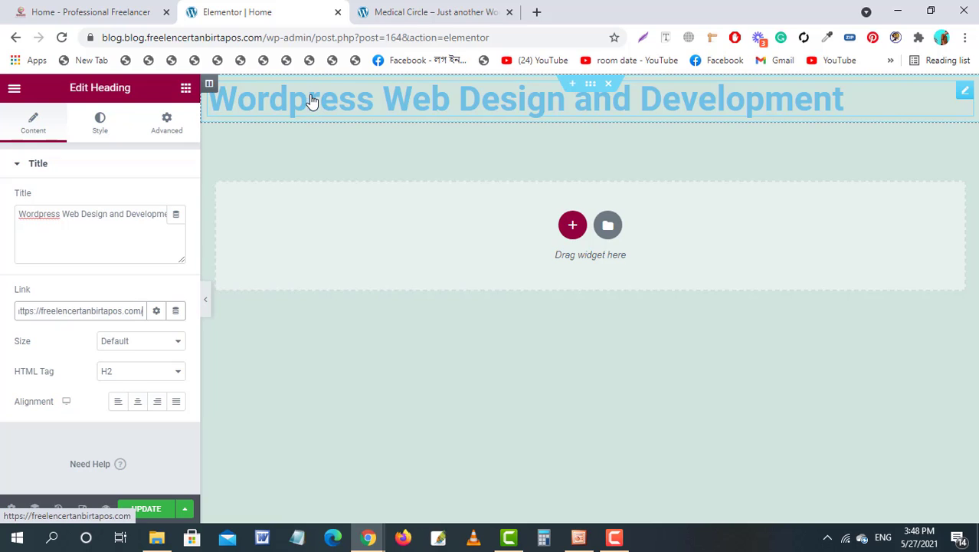
# Try the Medium size on the heading and restore its Default size.
pyautogui.click(148, 340)
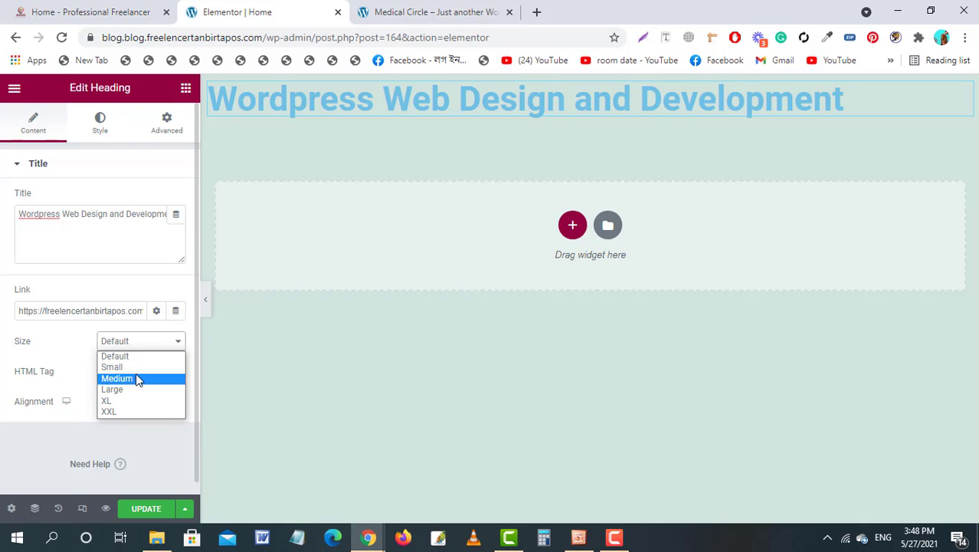
pyautogui.click(136, 379)
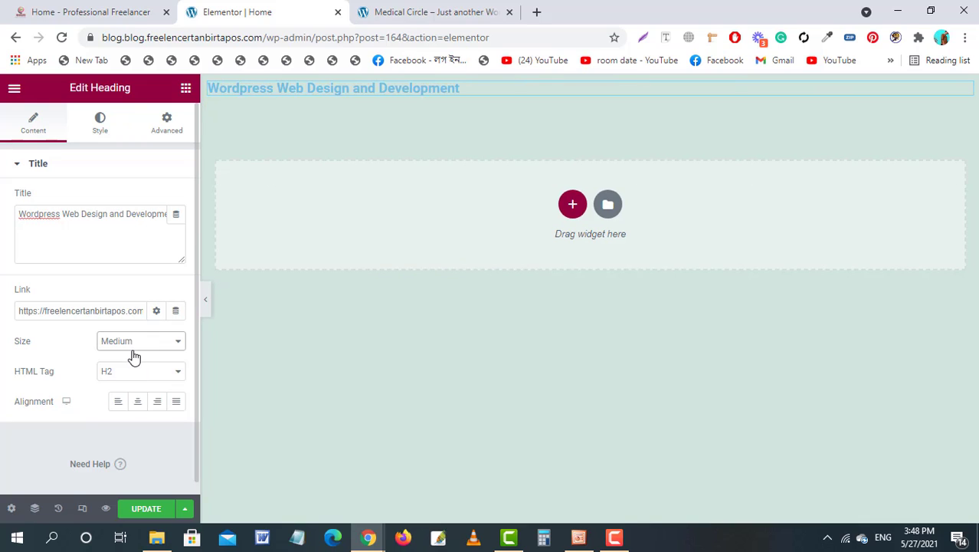
pyautogui.click(126, 346)
pyautogui.click(127, 356)
# Try the H1 tag on the heading, and set its HTML tag to H3.
pyautogui.click(125, 371)
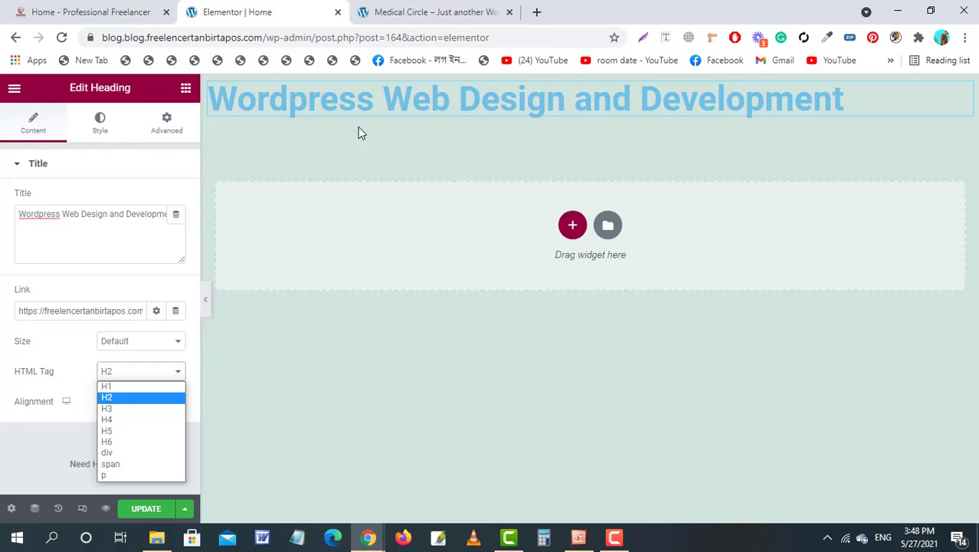
pyautogui.click(135, 383)
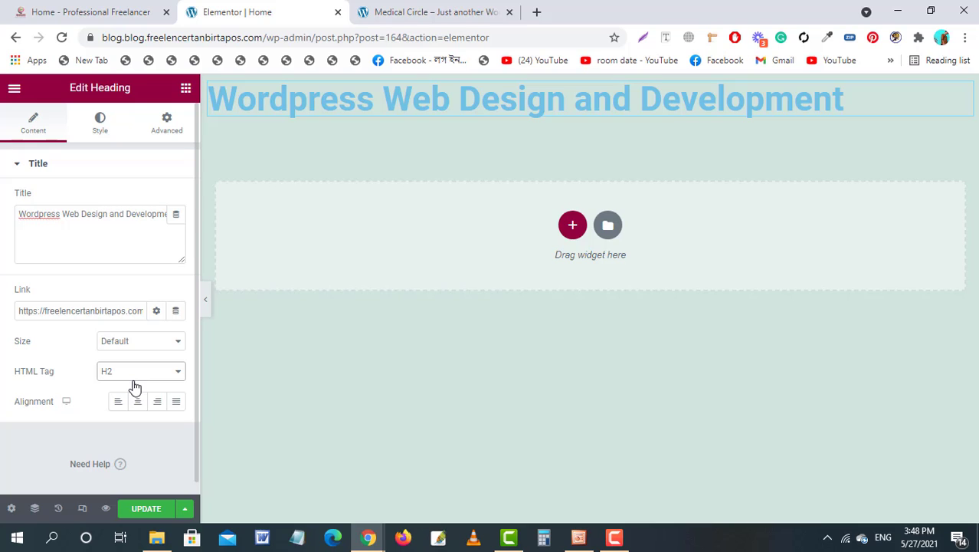
pyautogui.click(129, 375)
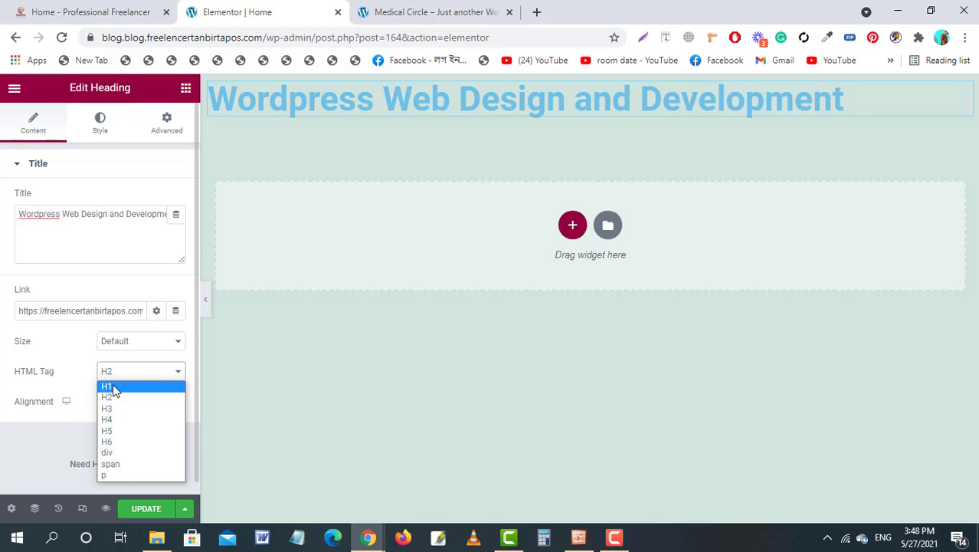
pyautogui.click(113, 387)
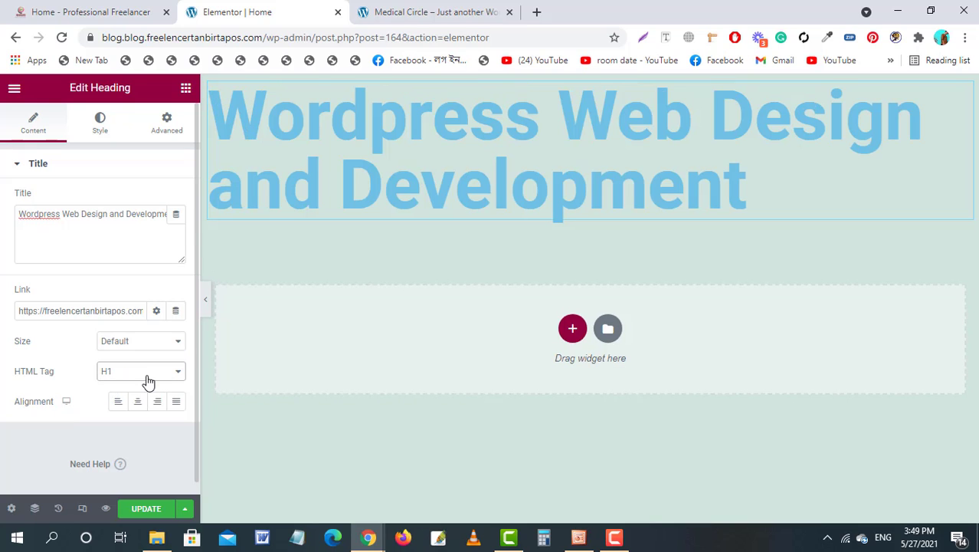
pyautogui.click(145, 376)
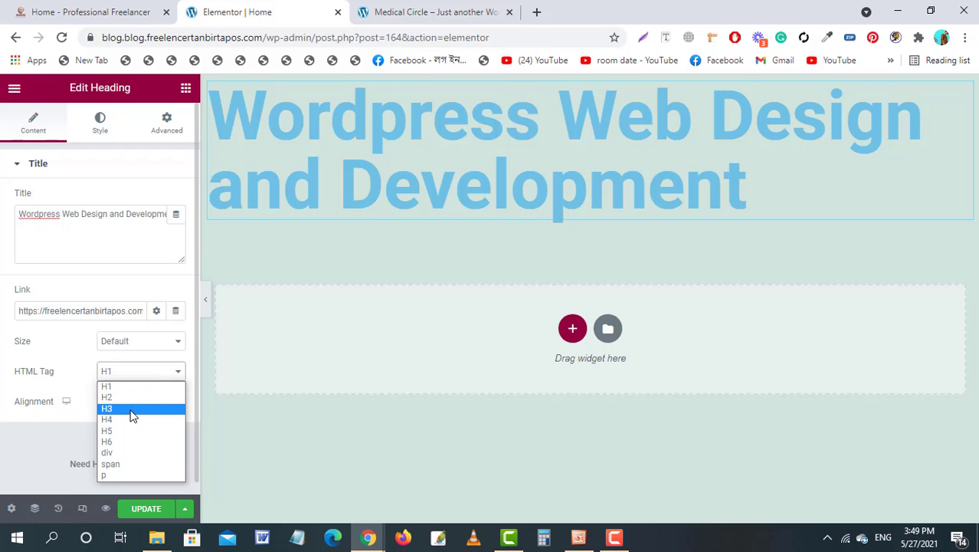
pyautogui.click(131, 409)
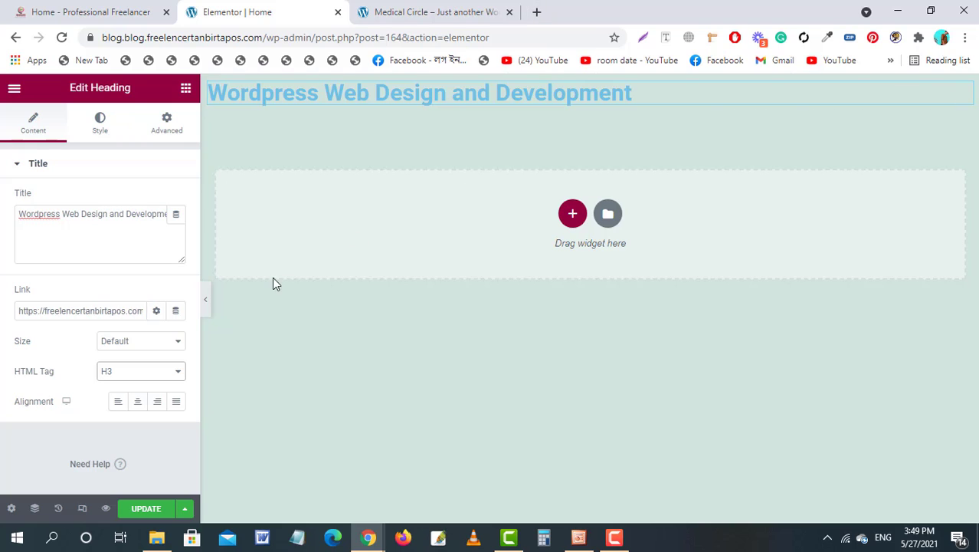
# Try right alignment on the heading, set it to centered, and open its style settings.
pyautogui.click(138, 406)
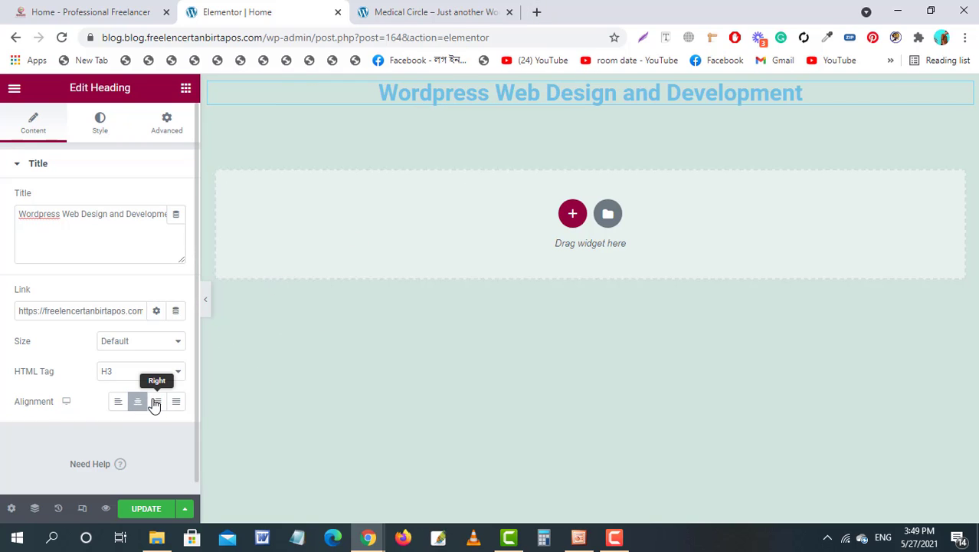
pyautogui.click(155, 405)
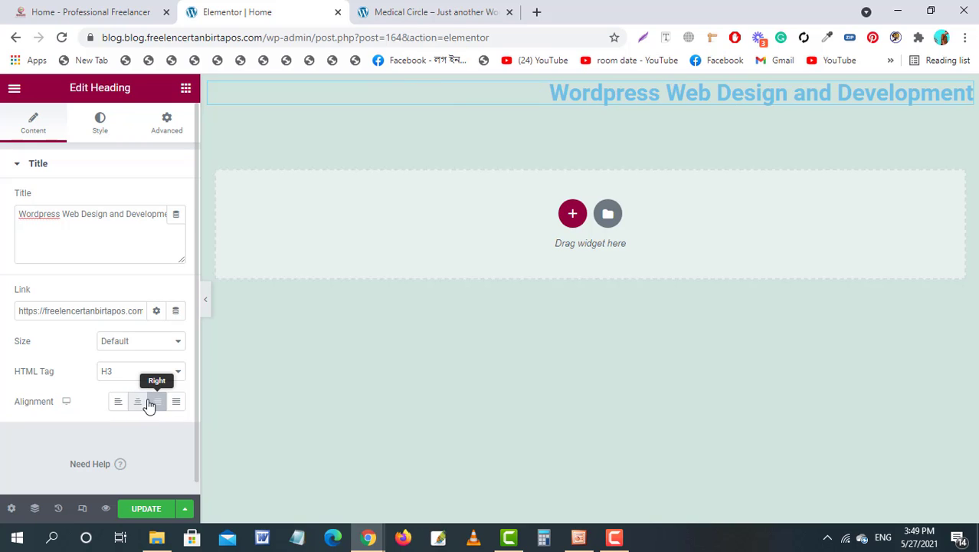
pyautogui.click(138, 406)
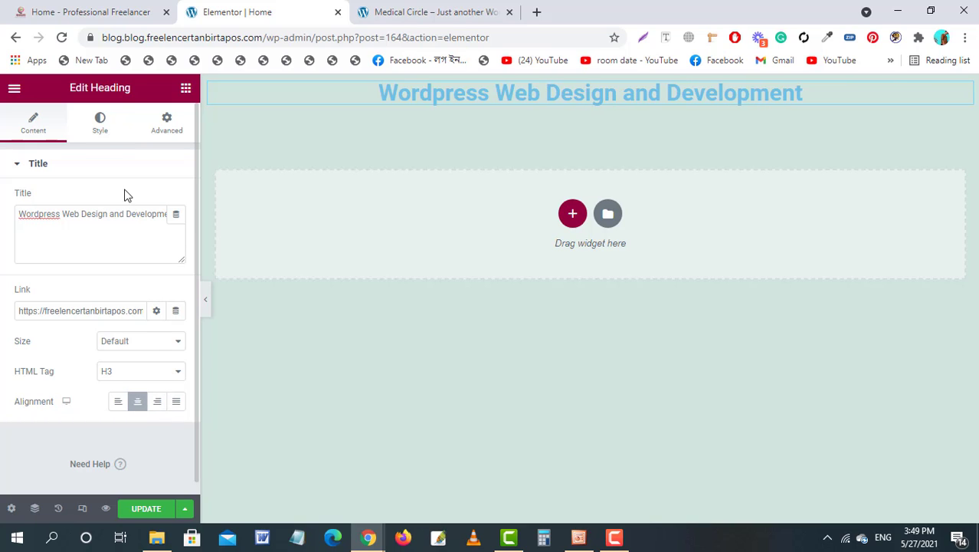
pyautogui.click(101, 127)
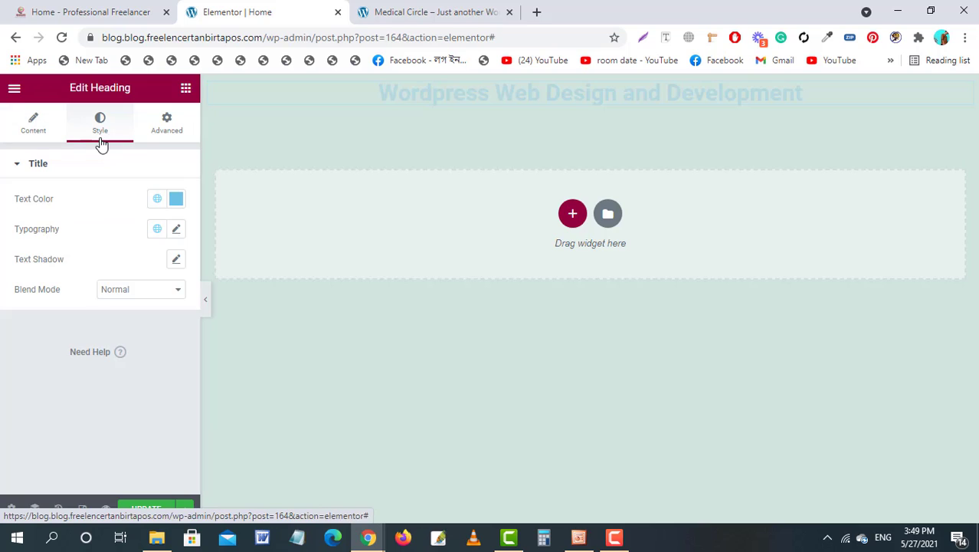